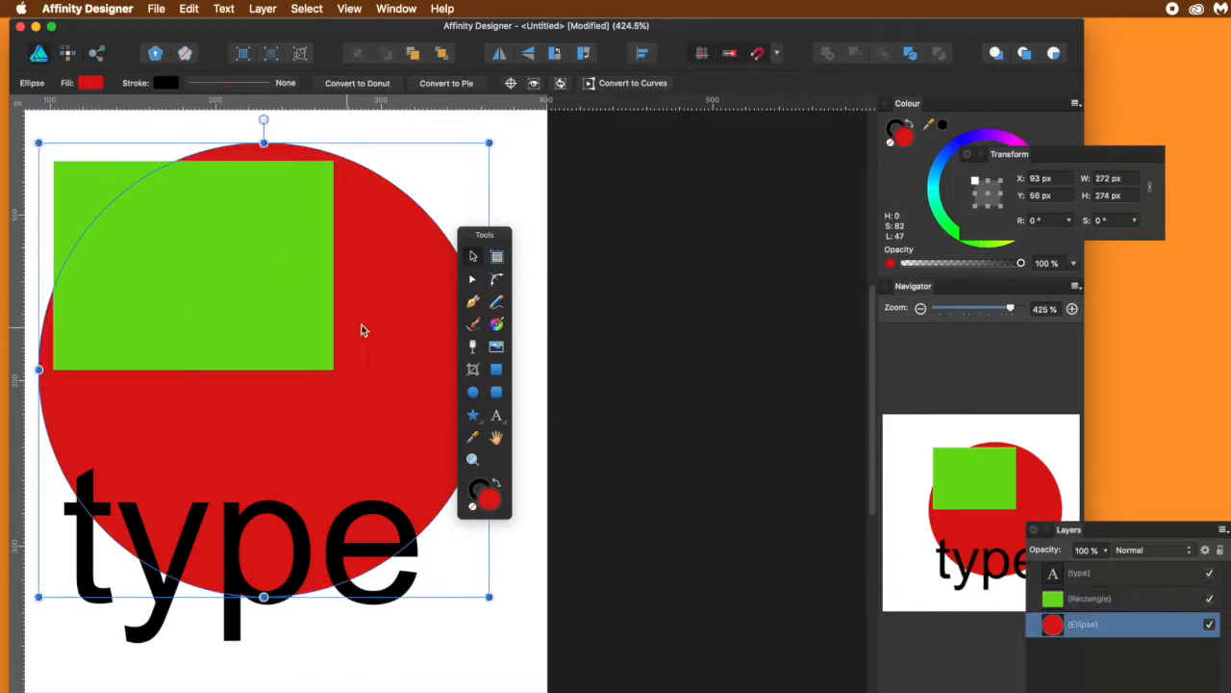
- Apply a linear transparency to the green rectangle, running from inside its lower half down to the text below
{"action": "left_click", "coordinate": [190, 305]}
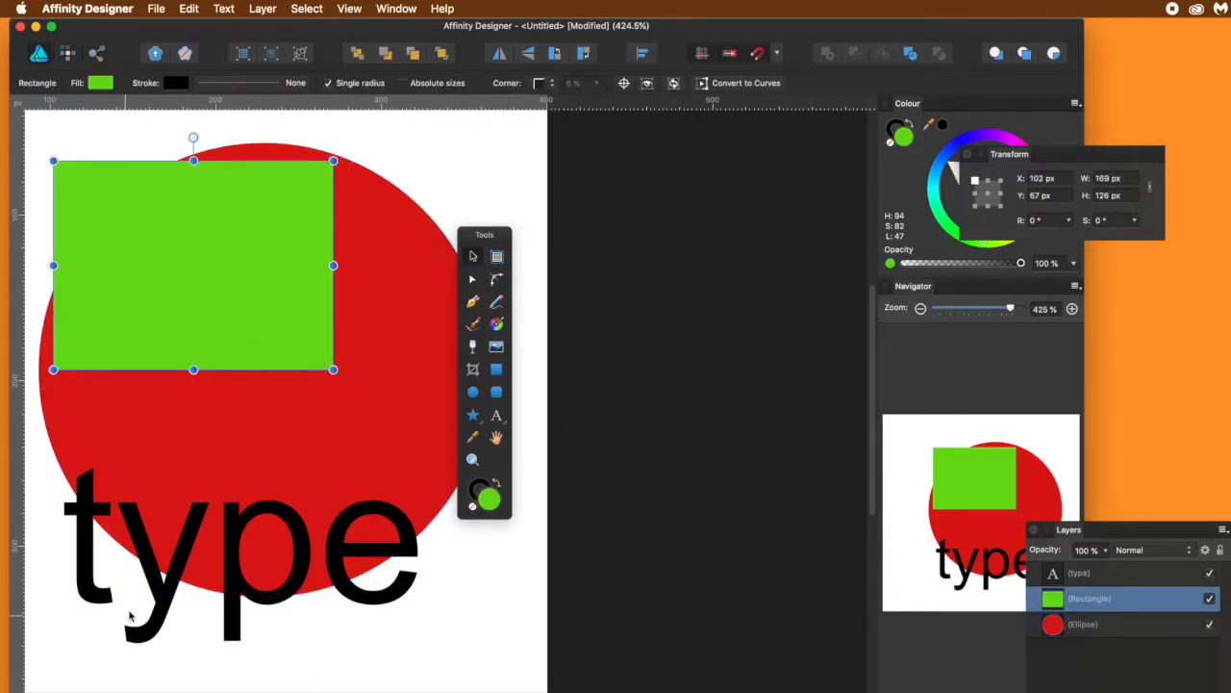
{"action": "left_click", "coordinate": [473, 348]}
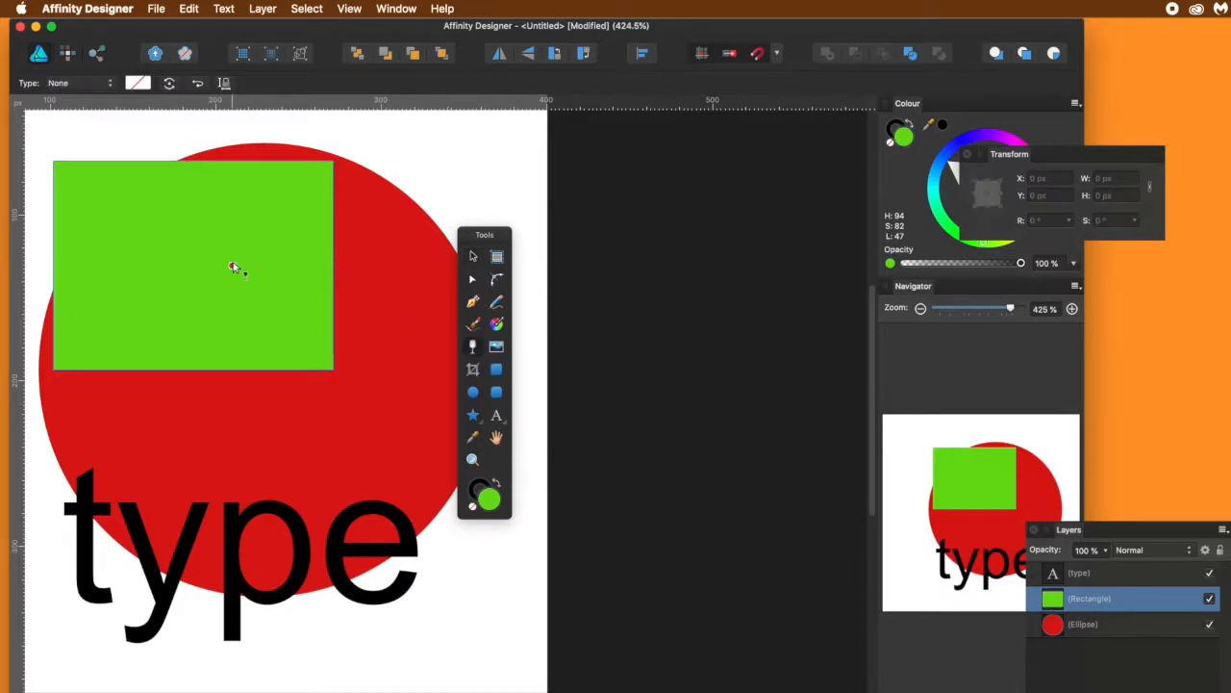
{"action": "left_click_drag", "start_coordinate": [109, 274], "coordinate": [126, 548]}
- Change the rectangle's transparency to Elliptical and reshape it into a tilted, elongated ellipse using both radius handles
{"action": "left_click", "coordinate": [71, 86]}
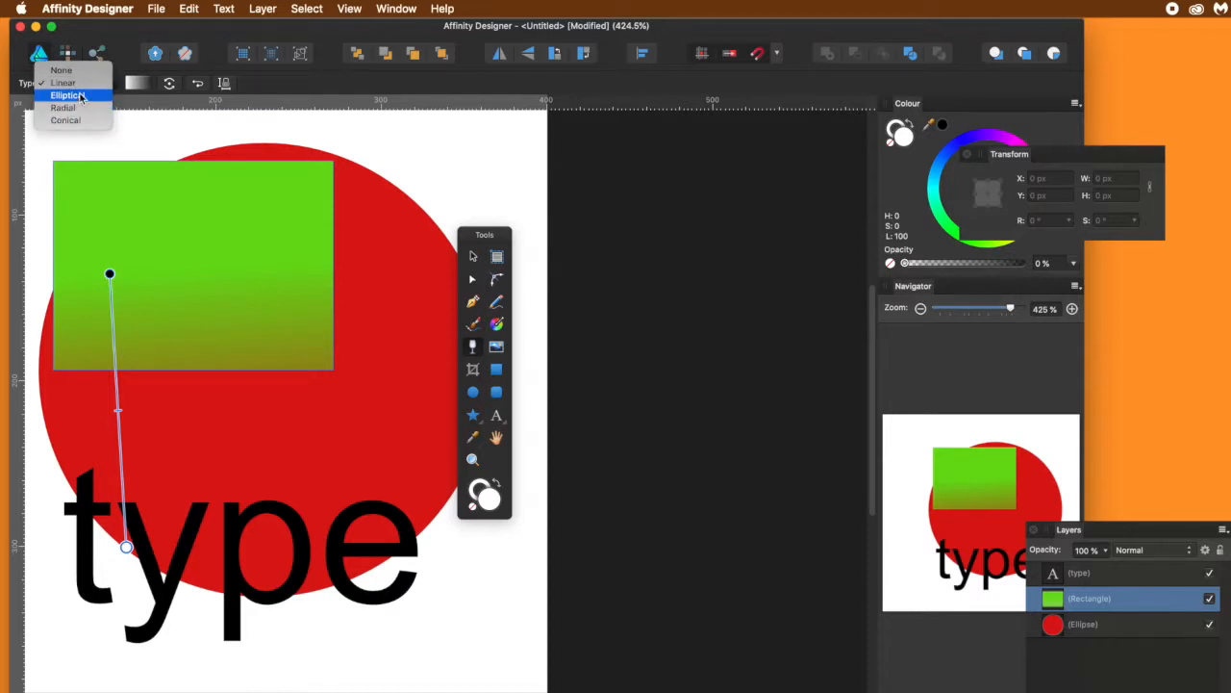
{"action": "left_click", "coordinate": [67, 95]}
{"action": "left_click_drag", "start_coordinate": [385, 256], "coordinate": [186, 252]}
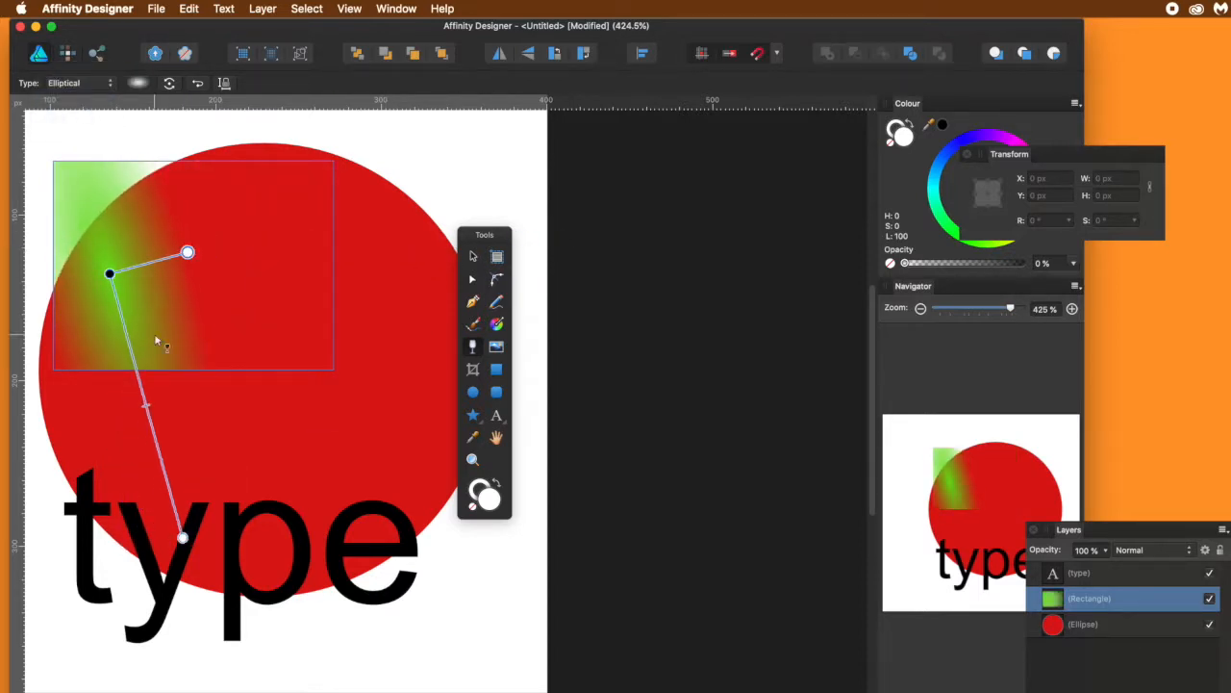
{"action": "left_click_drag", "start_coordinate": [181, 539], "coordinate": [447, 503]}
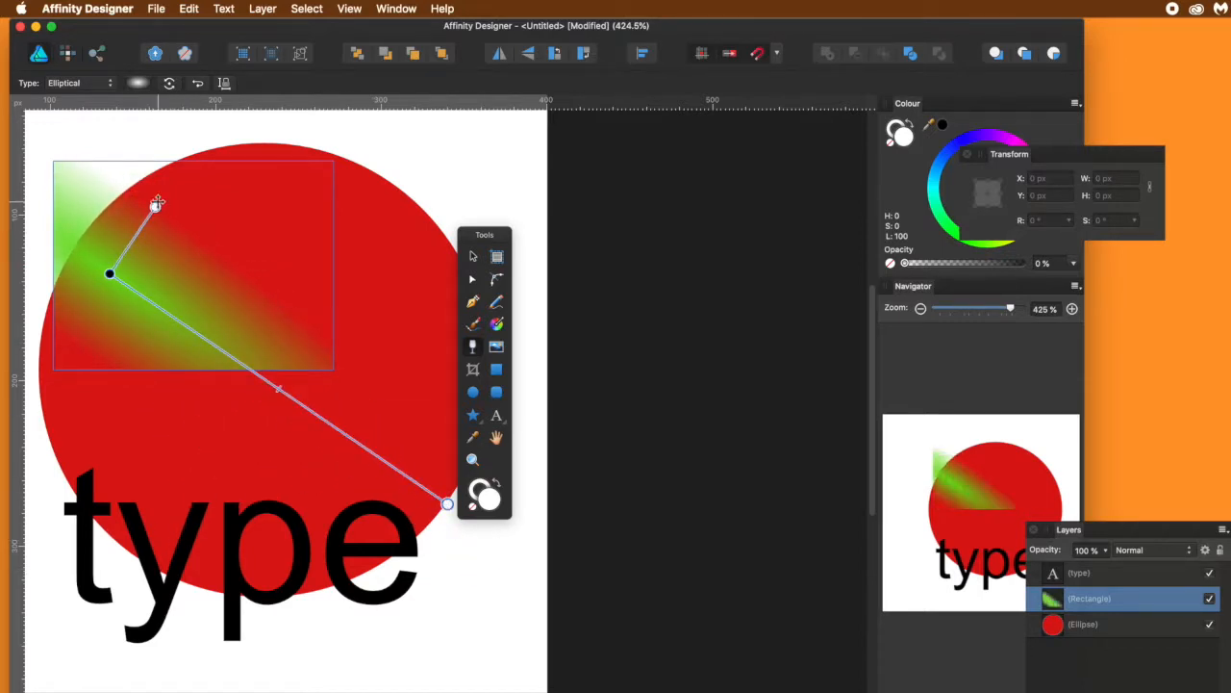
{"action": "mouse_move", "coordinate": [155, 207]}
{"action": "left_mouse_down"}
{"action": "mouse_move", "coordinate": [240, 160]}
{"action": "mouse_move", "coordinate": [168, 226]}
{"action": "left_mouse_up"}
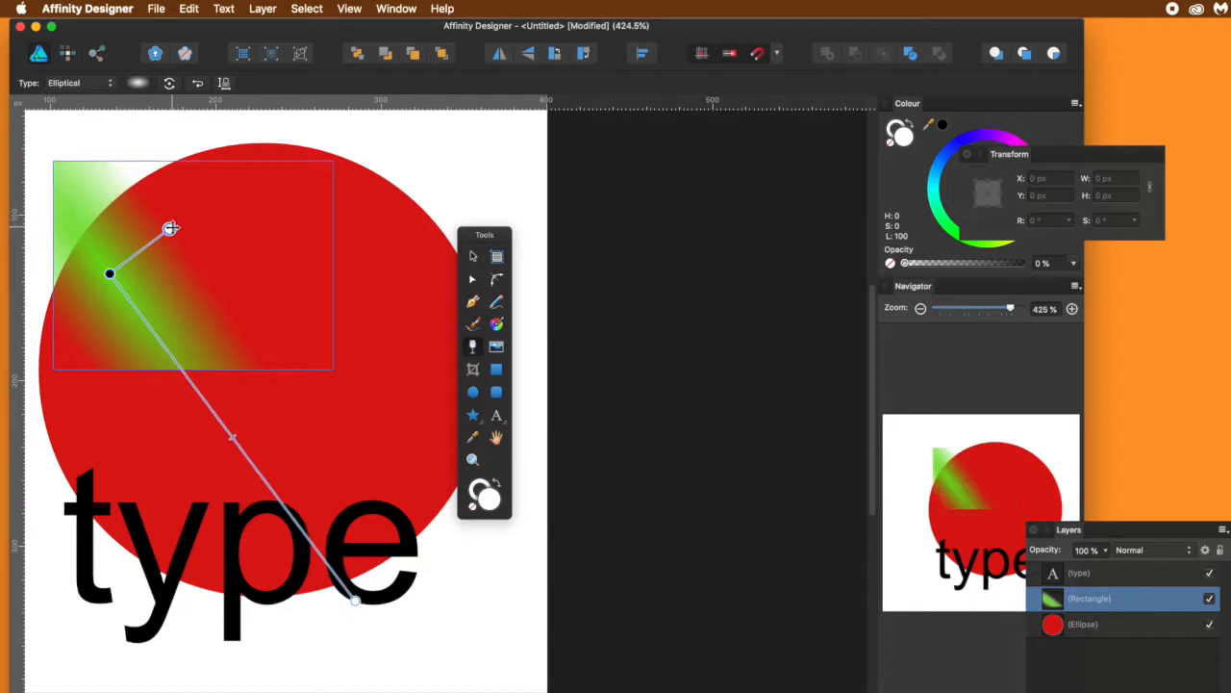
- Change the rectangle's transparency to Radial and shrink its radius to a small glow within the rectangle
{"action": "left_click", "coordinate": [82, 84]}
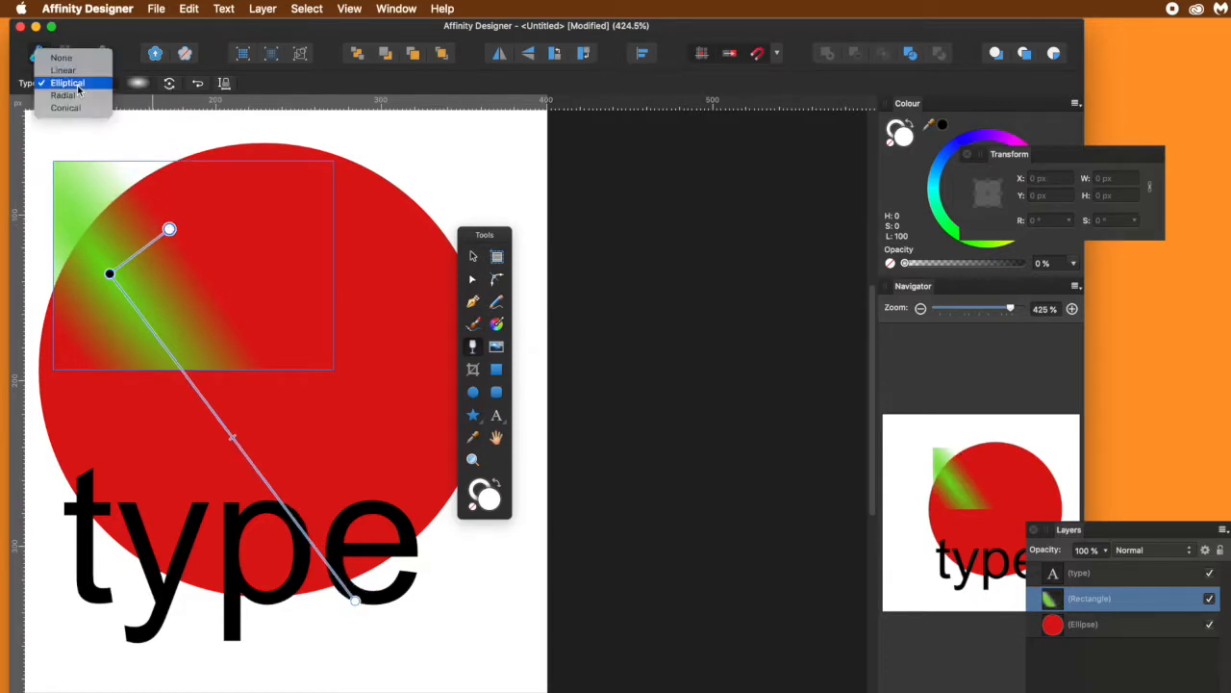
{"action": "left_click", "coordinate": [81, 96]}
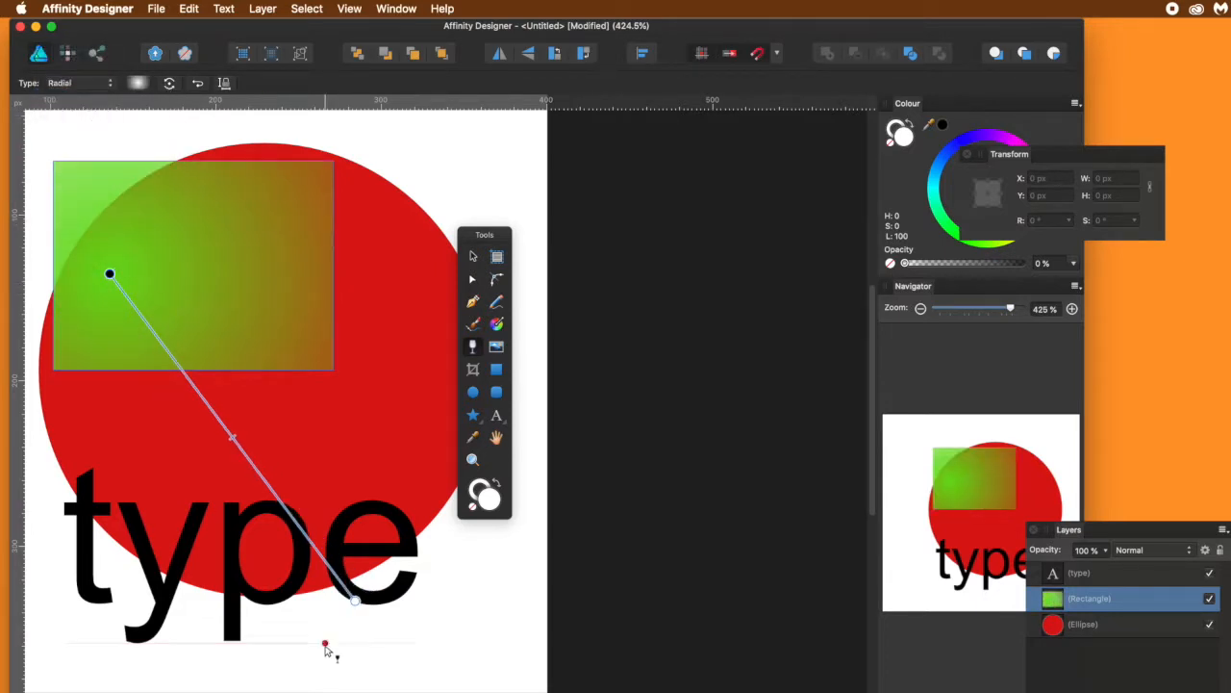
{"action": "left_click_drag", "start_coordinate": [355, 600], "coordinate": [208, 251]}
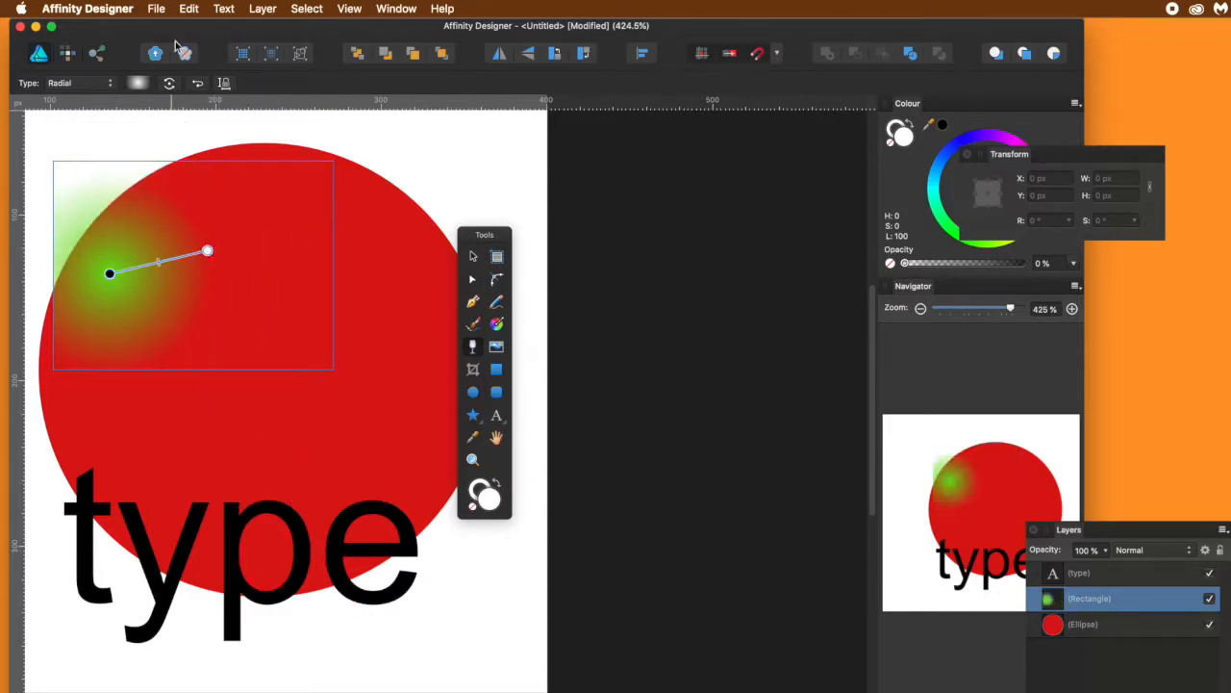
- Change the rectangle's transparency to Conical and extend its end handle towards the rectangle's upper right corner
{"action": "left_click", "coordinate": [111, 84]}
{"action": "left_click", "coordinate": [93, 98]}
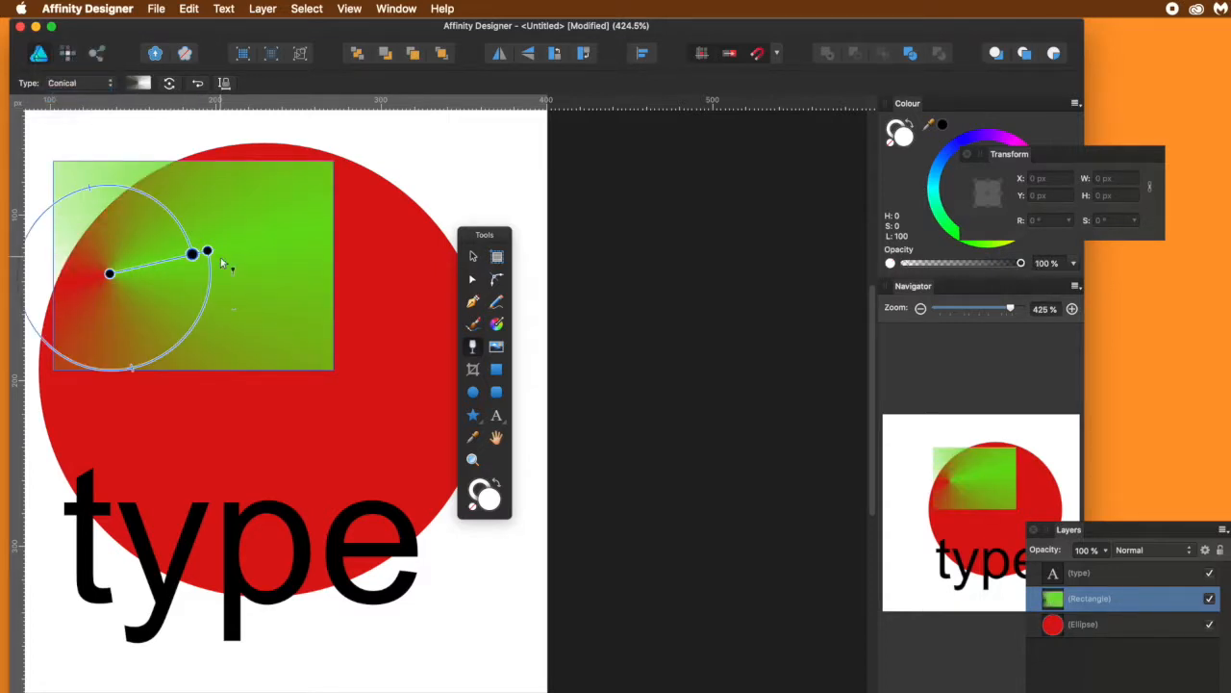
{"action": "left_click_drag", "start_coordinate": [206, 249], "coordinate": [276, 183]}
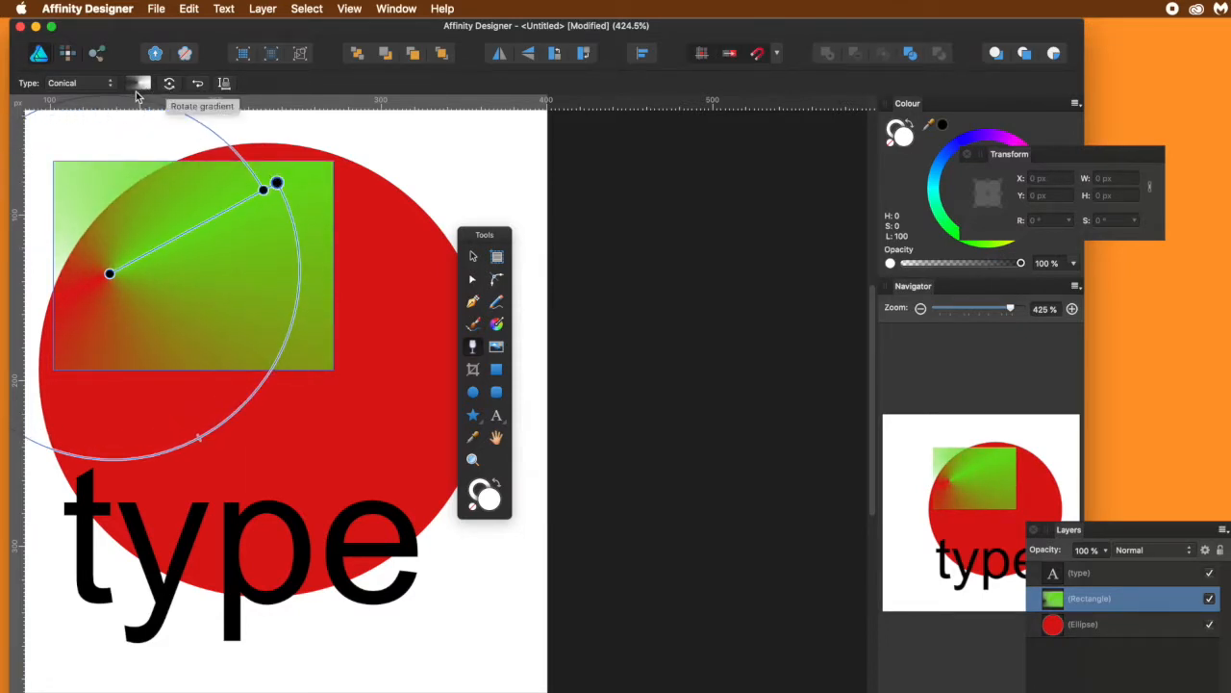
- Set the rectangle's transparency to Elliptical and reshape it as a narrow diagonal ellipse centred near the rectangle's middle
{"action": "left_click", "coordinate": [69, 84]}
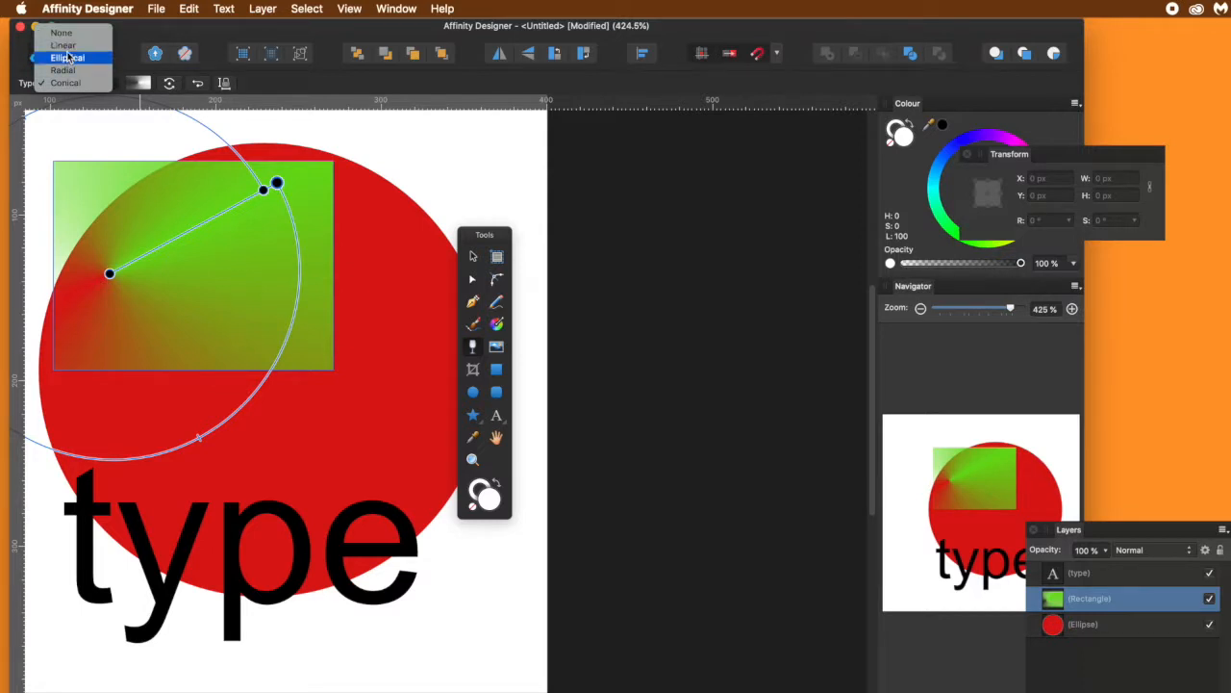
{"action": "left_click", "coordinate": [67, 57]}
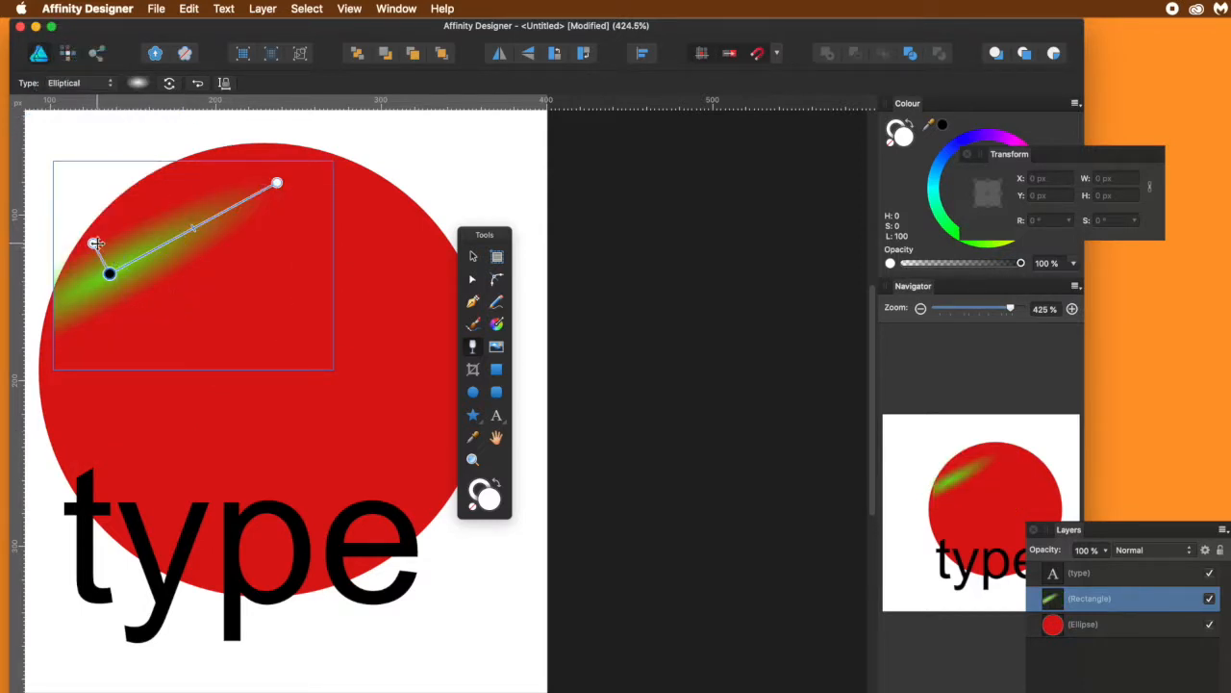
{"action": "left_click", "coordinate": [87, 205]}
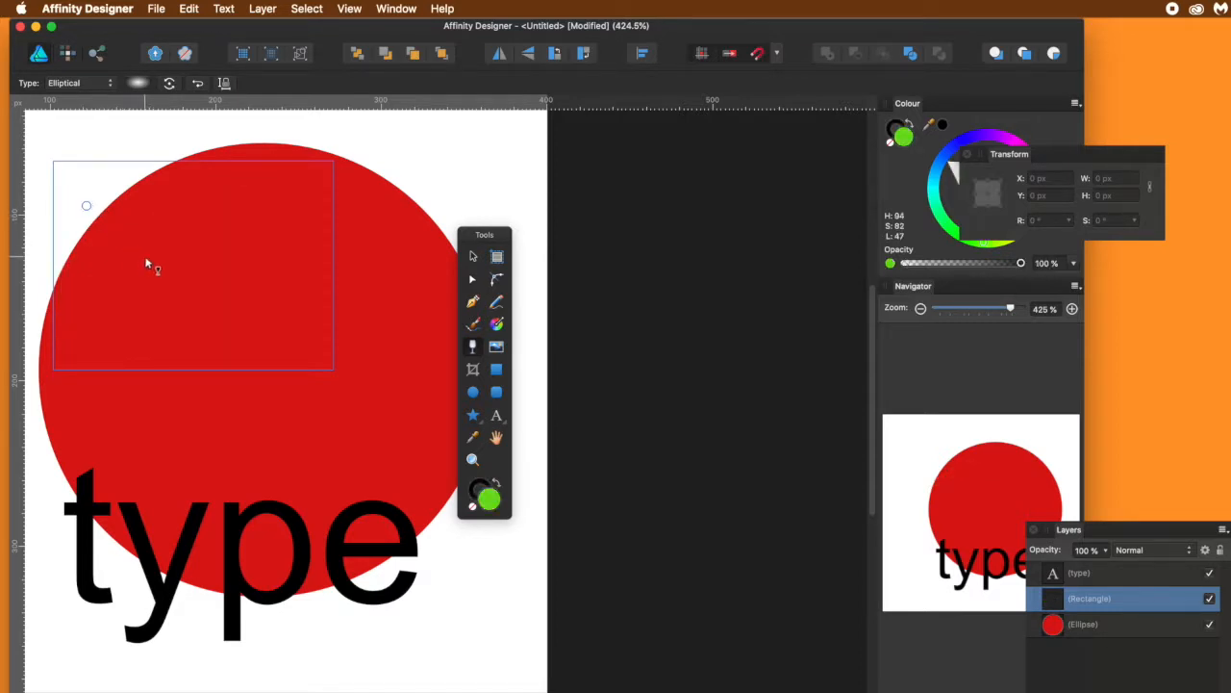
{"action": "left_click_drag", "start_coordinate": [88, 204], "coordinate": [116, 161]}
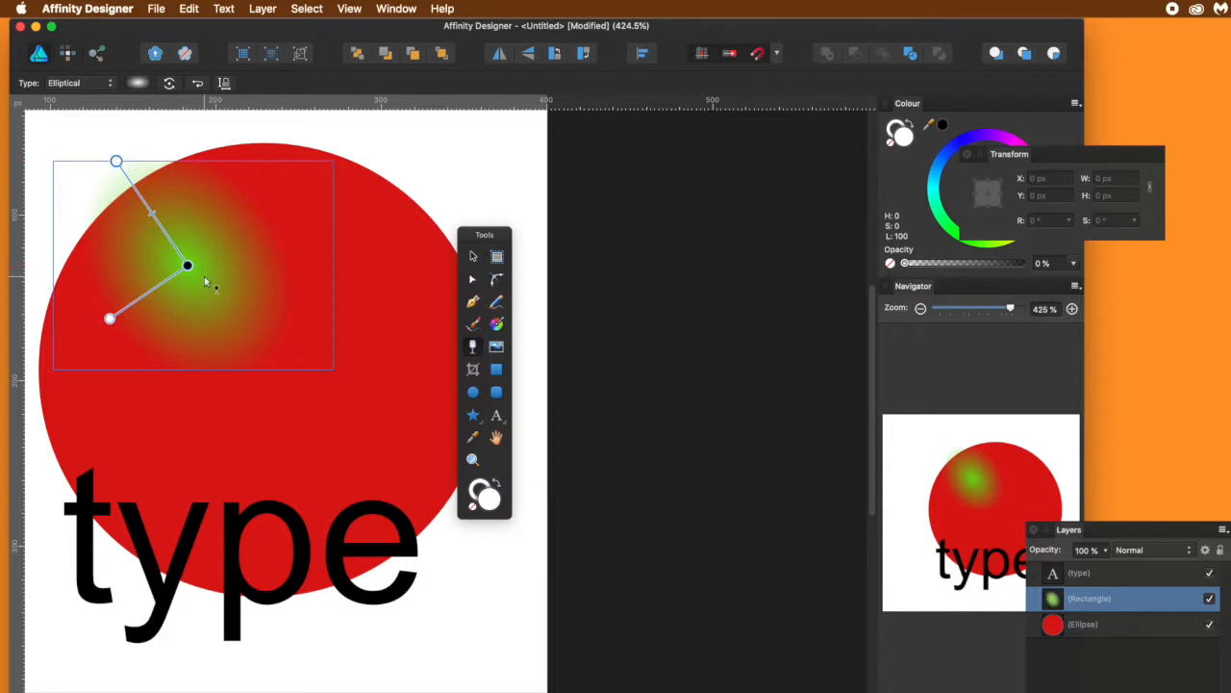
{"action": "mouse_move", "coordinate": [187, 265]}
{"action": "left_mouse_down"}
{"action": "mouse_move", "coordinate": [253, 289]}
{"action": "mouse_move", "coordinate": [198, 265]}
{"action": "left_mouse_up"}
{"action": "mouse_move", "coordinate": [120, 320]}
{"action": "left_mouse_down"}
{"action": "mouse_move", "coordinate": [58, 361]}
{"action": "mouse_move", "coordinate": [105, 349]}
{"action": "mouse_move", "coordinate": [167, 291]}
{"action": "mouse_move", "coordinate": [168, 305]}
{"action": "left_mouse_up"}
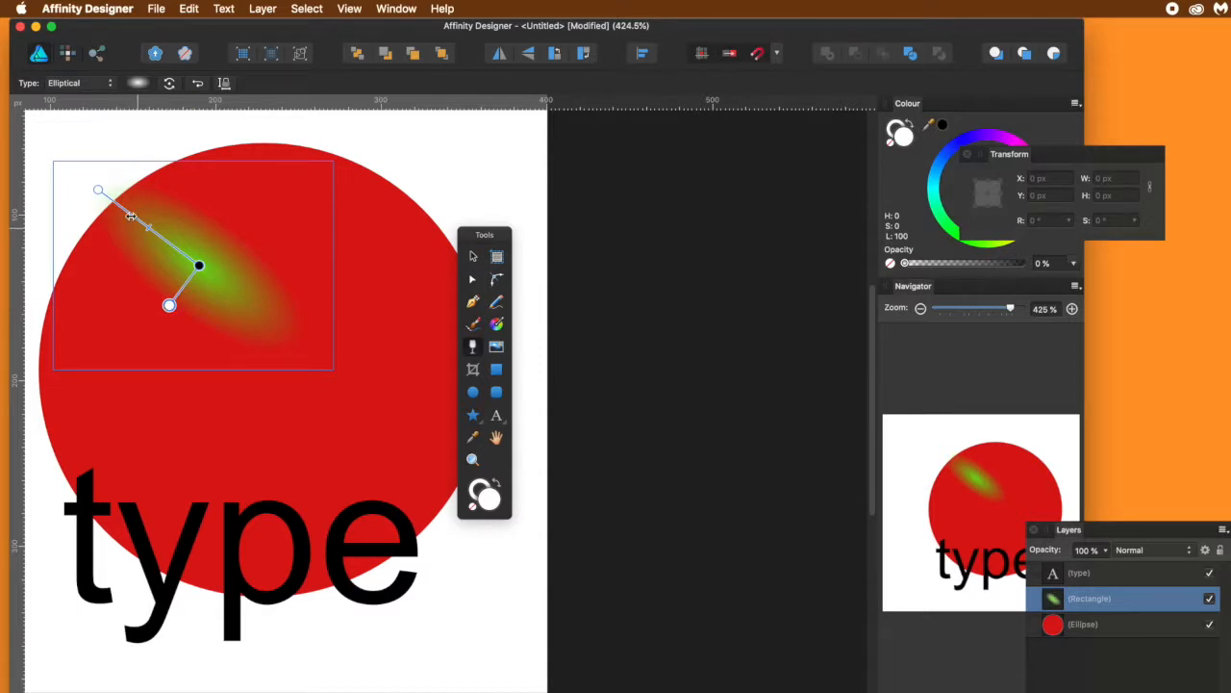
- Add a stop at 31% to the rectangle's transparency gradient and set its opacity to 0%
{"action": "left_click", "coordinate": [139, 85]}
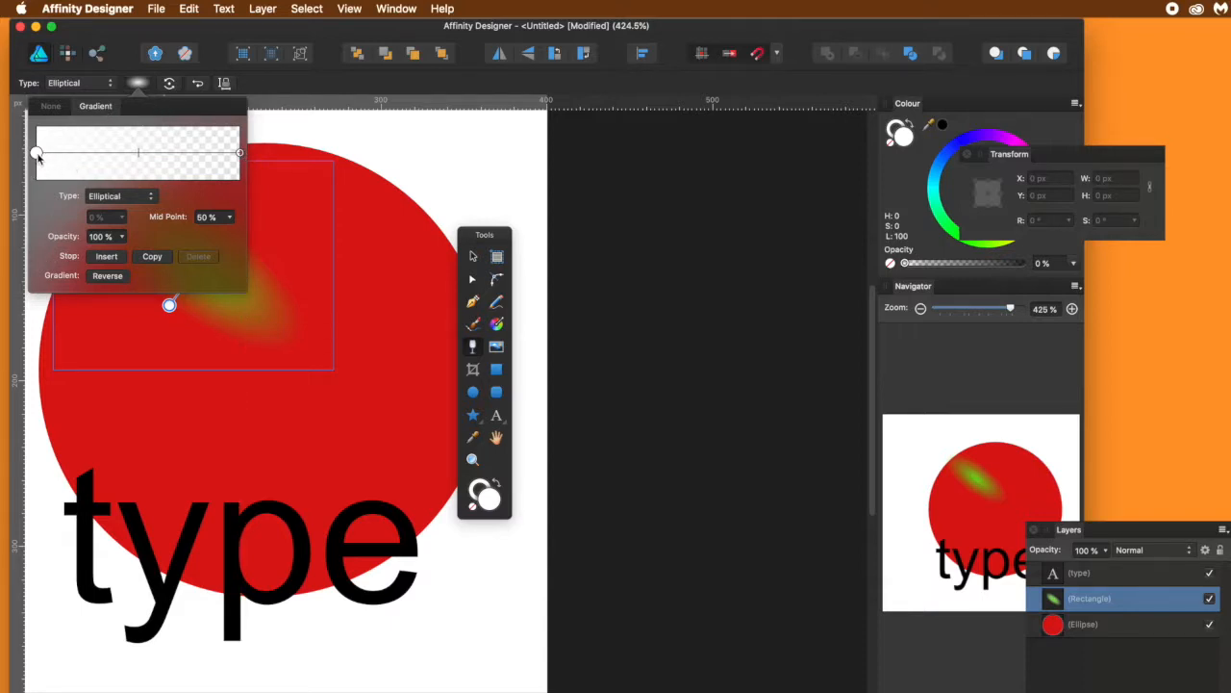
{"action": "left_click", "coordinate": [99, 155]}
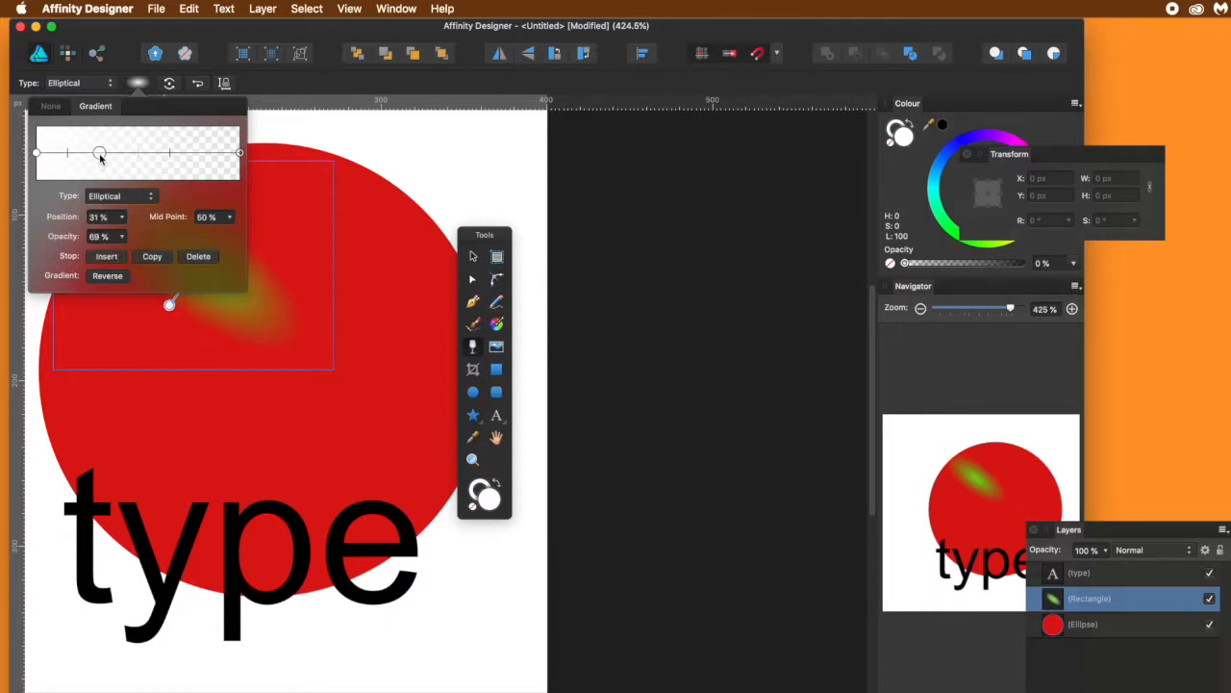
{"action": "left_click", "coordinate": [121, 238]}
{"action": "left_click_drag", "start_coordinate": [121, 258], "coordinate": [21, 255]}
{"action": "left_click", "coordinate": [152, 160]}
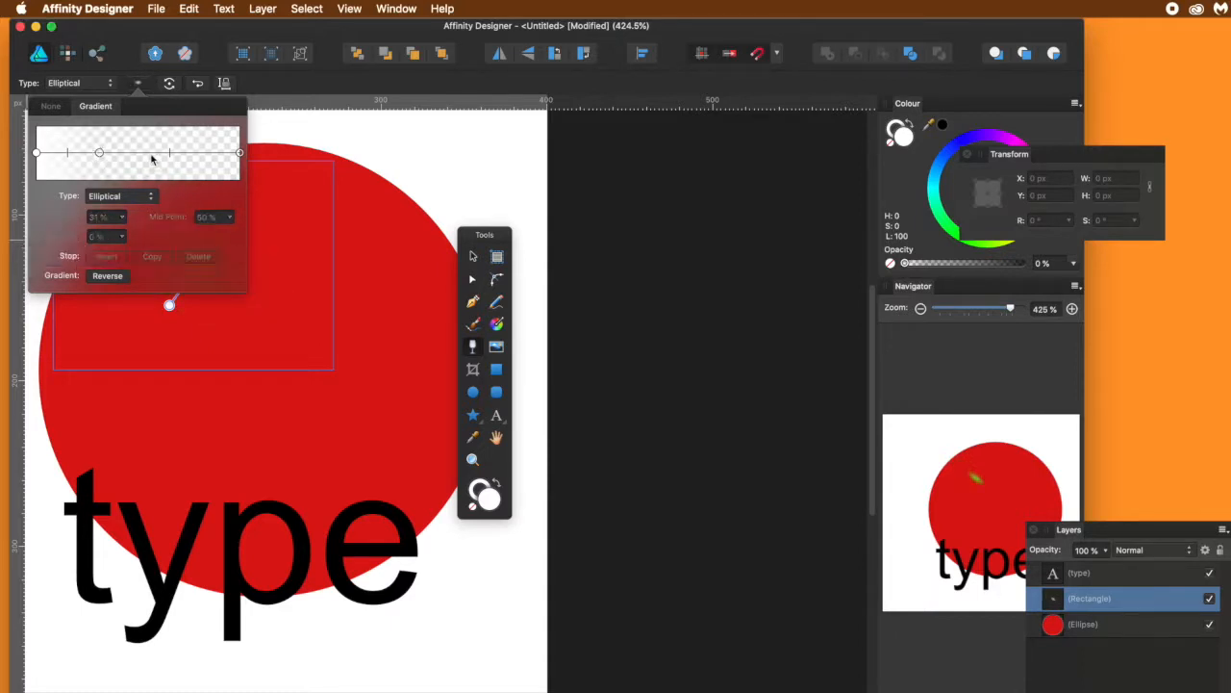
- Add a stop at 58% with 100% opacity and enlarge the elliptical transparency beyond the rectangle's lower right corner
{"action": "left_click", "coordinate": [155, 154]}
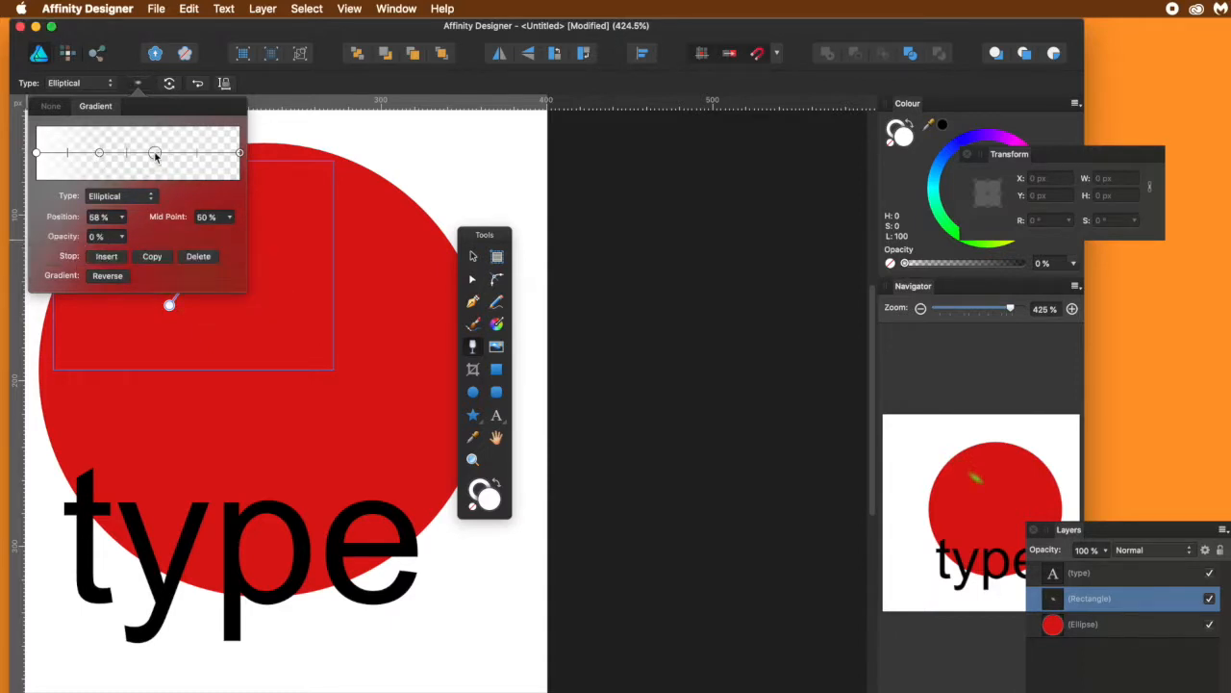
{"action": "left_click", "coordinate": [121, 237]}
{"action": "left_click_drag", "start_coordinate": [121, 257], "coordinate": [250, 256]}
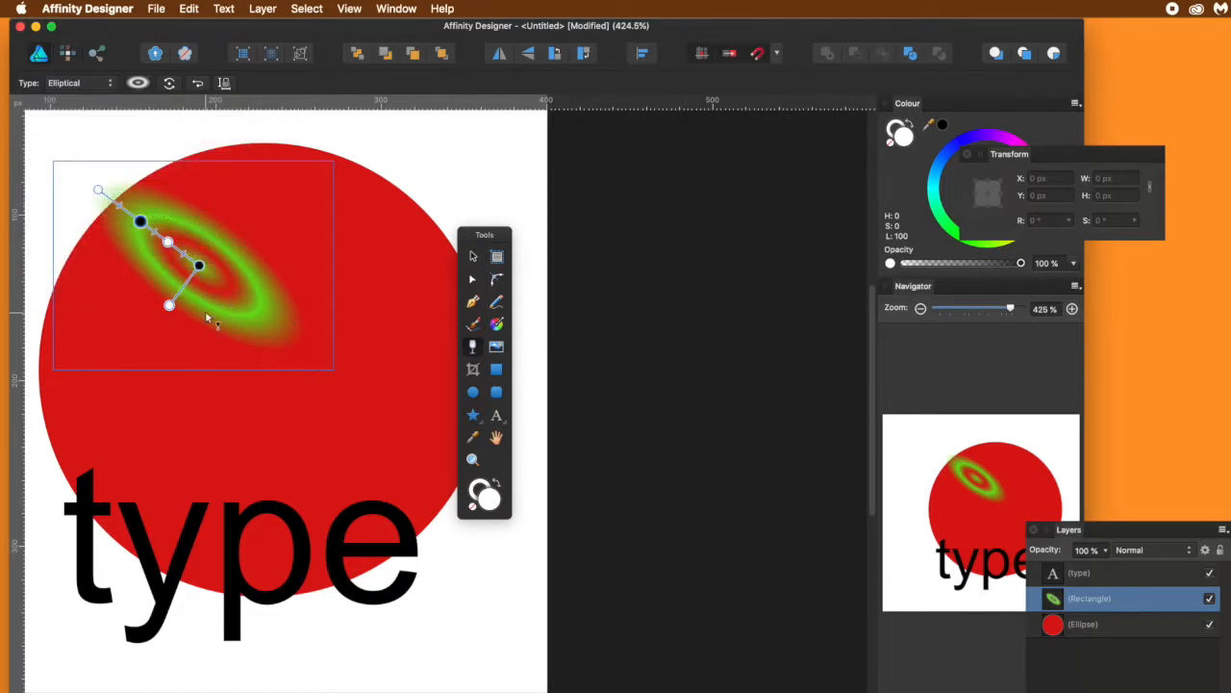
{"action": "left_click_drag", "start_coordinate": [168, 304], "coordinate": [356, 450]}
- Copy the 58% stop in the rectangle's transparency gradient
{"action": "left_click", "coordinate": [138, 83]}
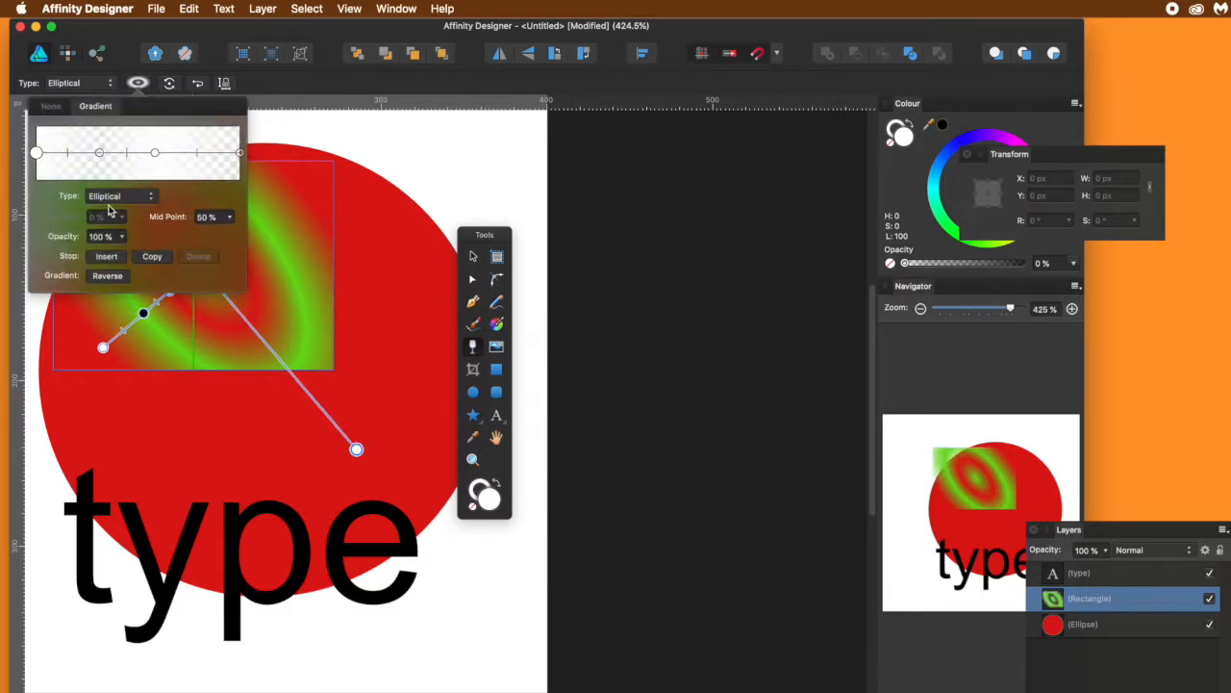
{"action": "left_click", "coordinate": [155, 154]}
{"action": "left_click", "coordinate": [154, 258]}
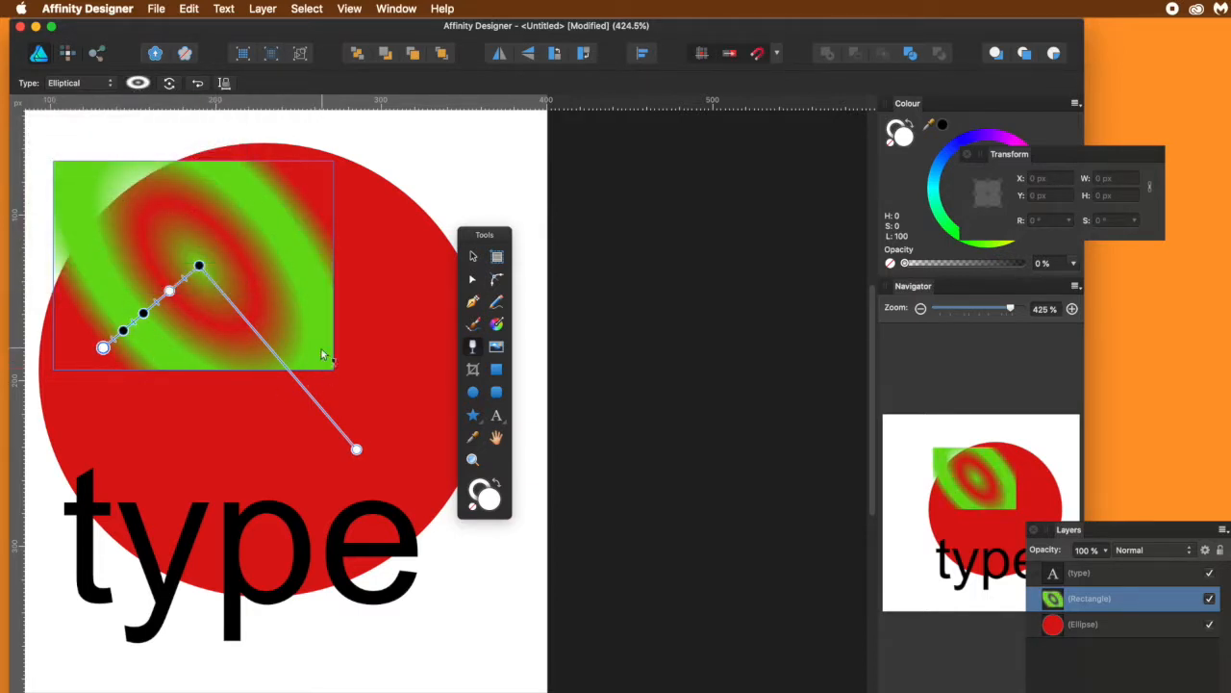
- Delete the stop at 79% from the rectangle's transparency gradient and reverse the gradient
{"action": "left_click", "coordinate": [138, 84]}
{"action": "left_click", "coordinate": [197, 153]}
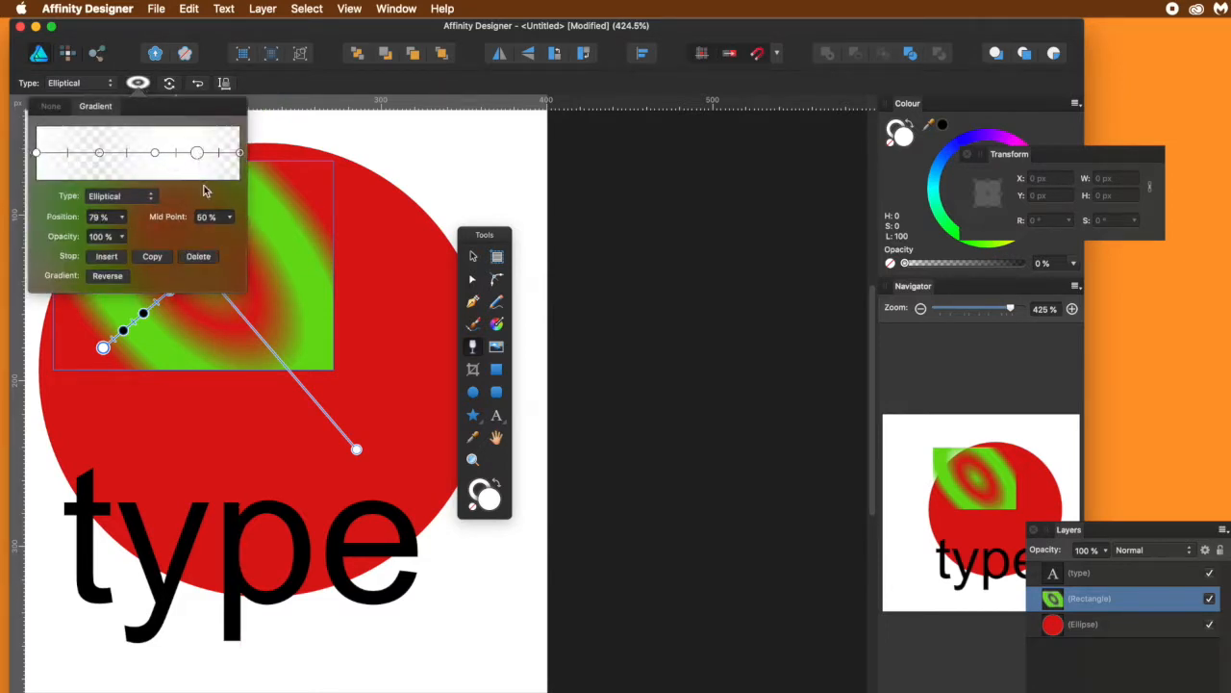
{"action": "left_click", "coordinate": [202, 258]}
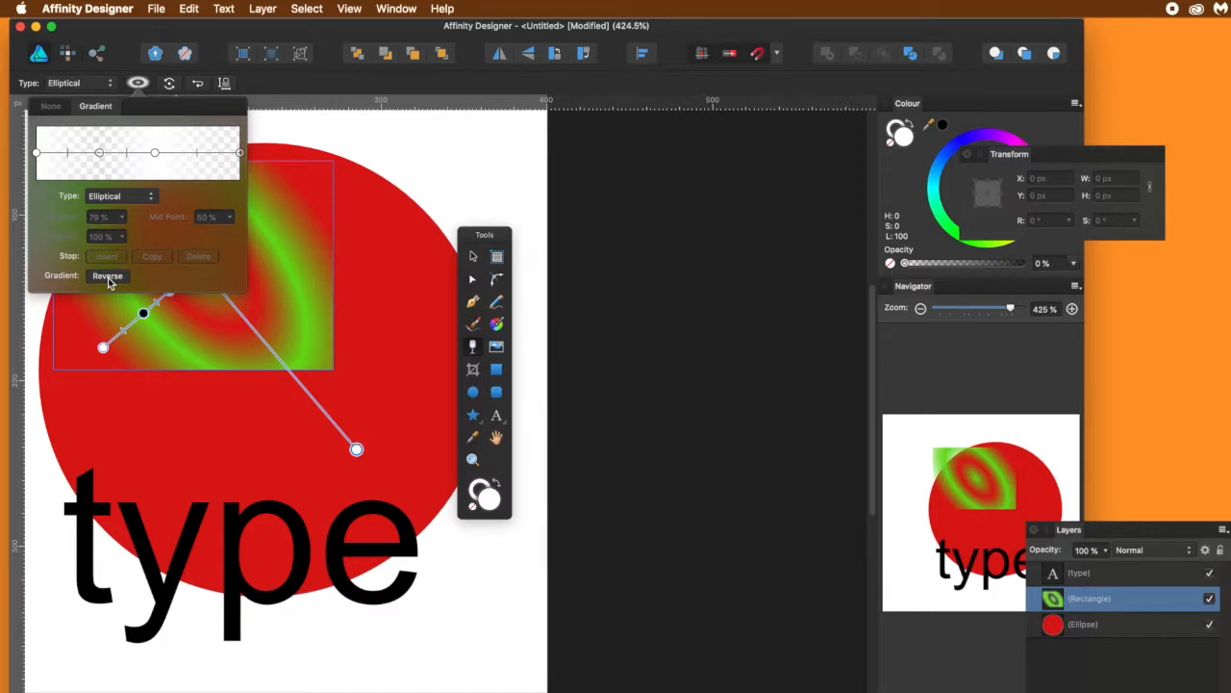
{"action": "left_click", "coordinate": [108, 276]}
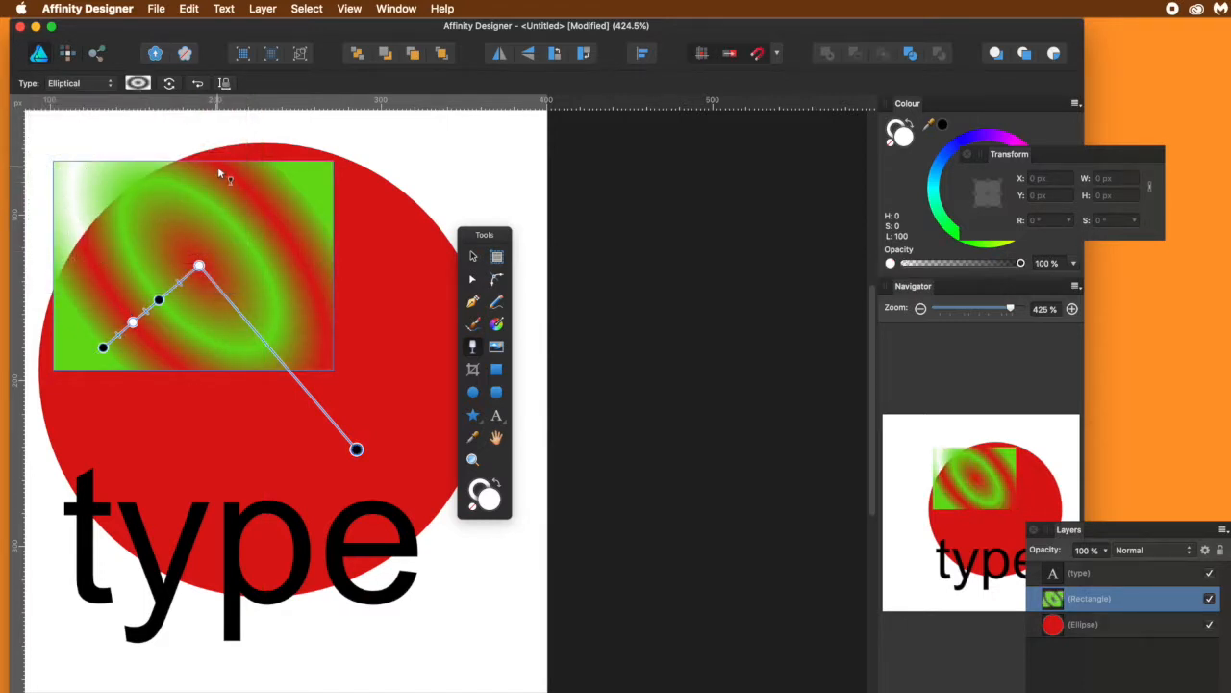
- Move the word "type" up and left so its left edge aligns with the circle's, at X 93 px, Y 218.7 px
{"action": "left_click", "coordinate": [469, 256]}
{"action": "left_click", "coordinate": [395, 520]}
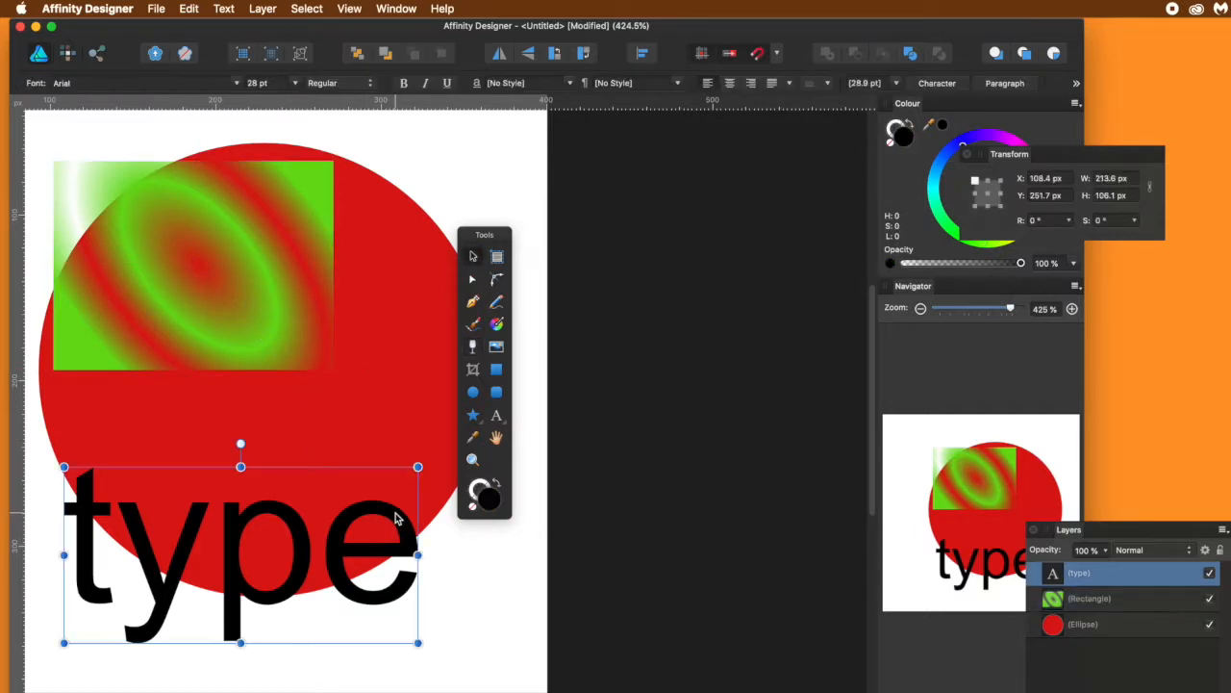
{"action": "left_click_drag", "start_coordinate": [382, 508], "coordinate": [358, 453]}
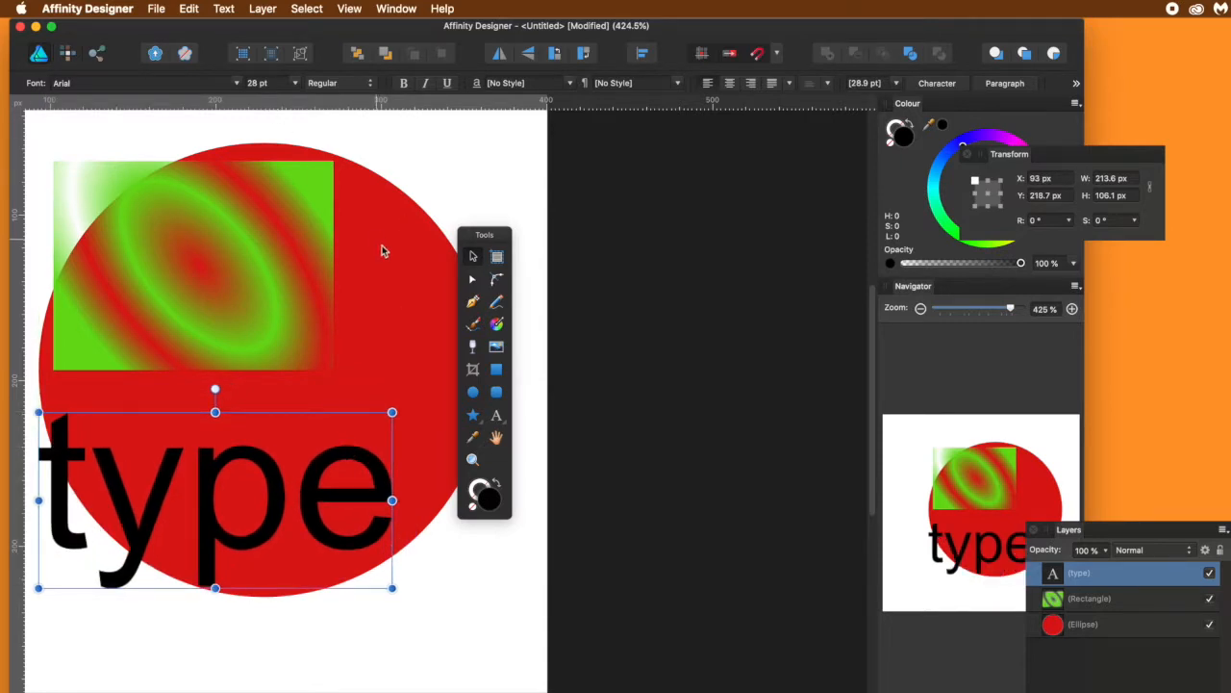
- Apply a transparency gradient starting at the letter "e" of the word "type" and set its type to Elliptical
{"action": "left_click", "coordinate": [473, 349]}
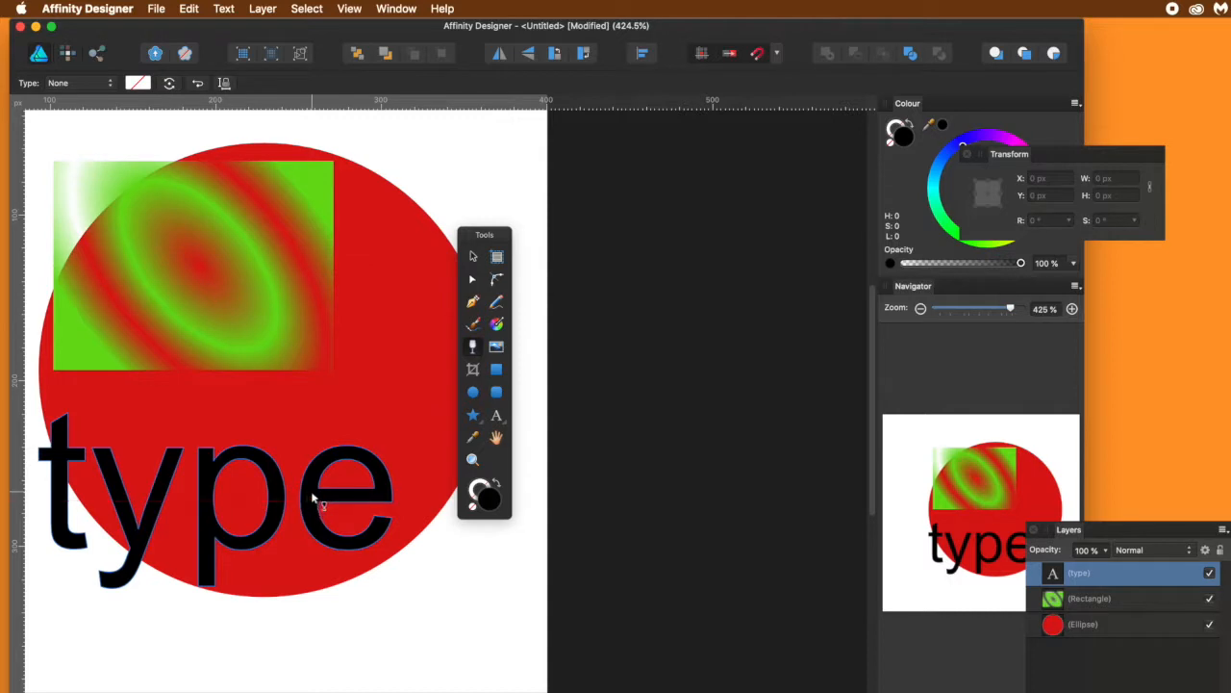
{"action": "left_click_drag", "start_coordinate": [319, 502], "coordinate": [297, 558]}
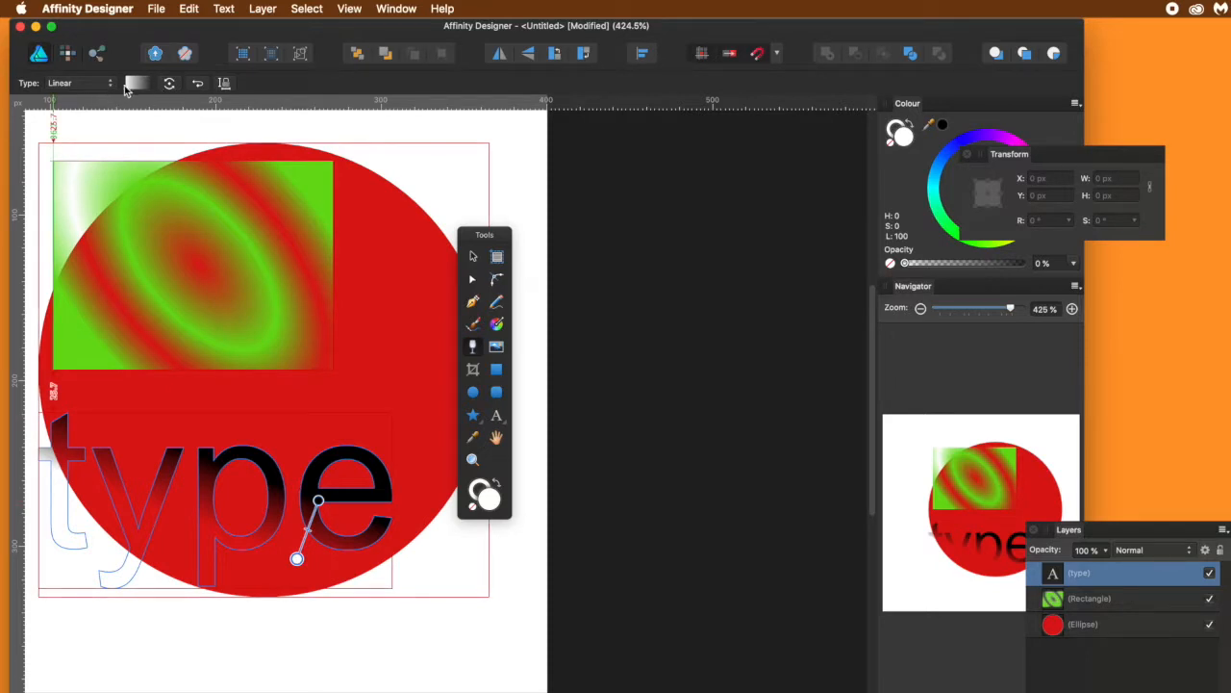
{"action": "left_click", "coordinate": [92, 84]}
{"action": "left_click", "coordinate": [89, 96]}
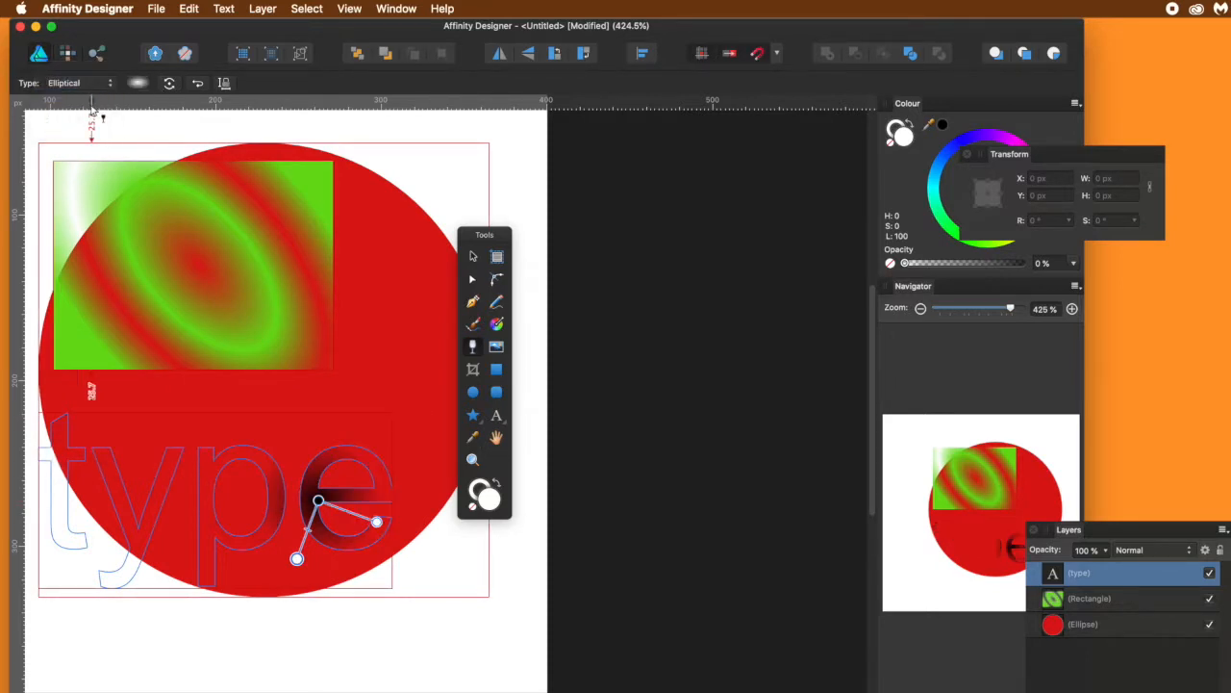
- Lengthen both radii of the text's elliptical transparency and shift its midpoint outward so more letters stay opaque
{"action": "left_click_drag", "start_coordinate": [296, 558], "coordinate": [121, 362]}
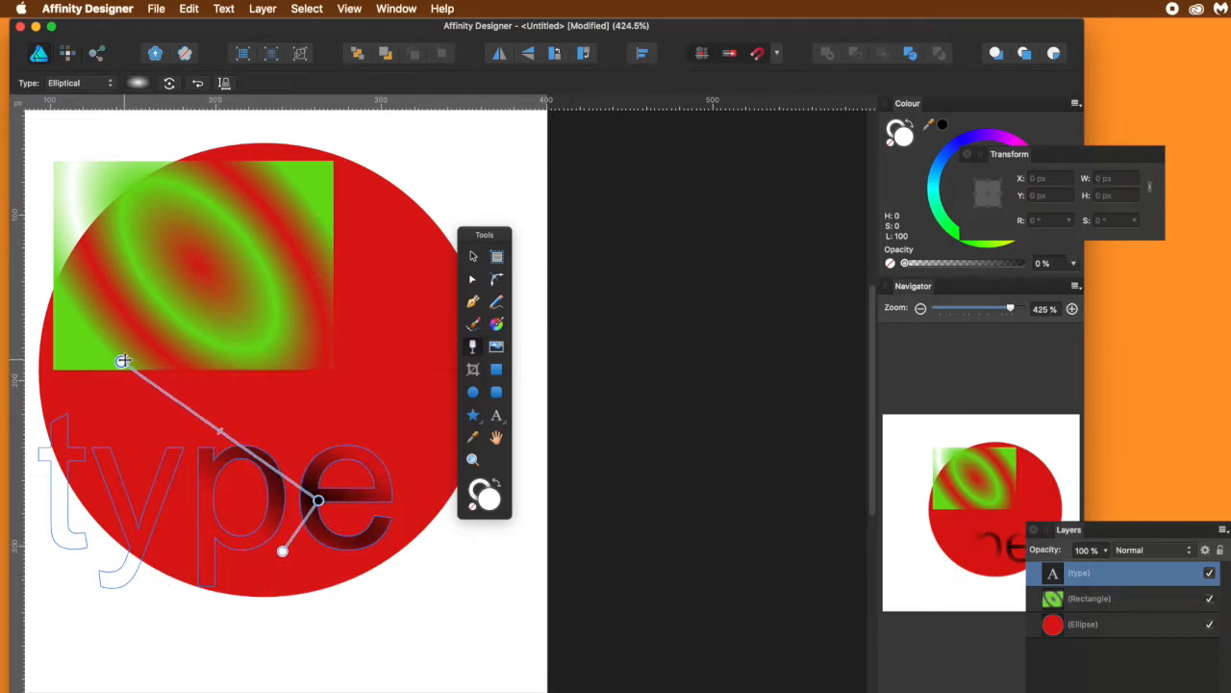
{"action": "left_click_drag", "start_coordinate": [222, 432], "coordinate": [183, 405]}
{"action": "left_click_drag", "start_coordinate": [283, 550], "coordinate": [170, 588]}
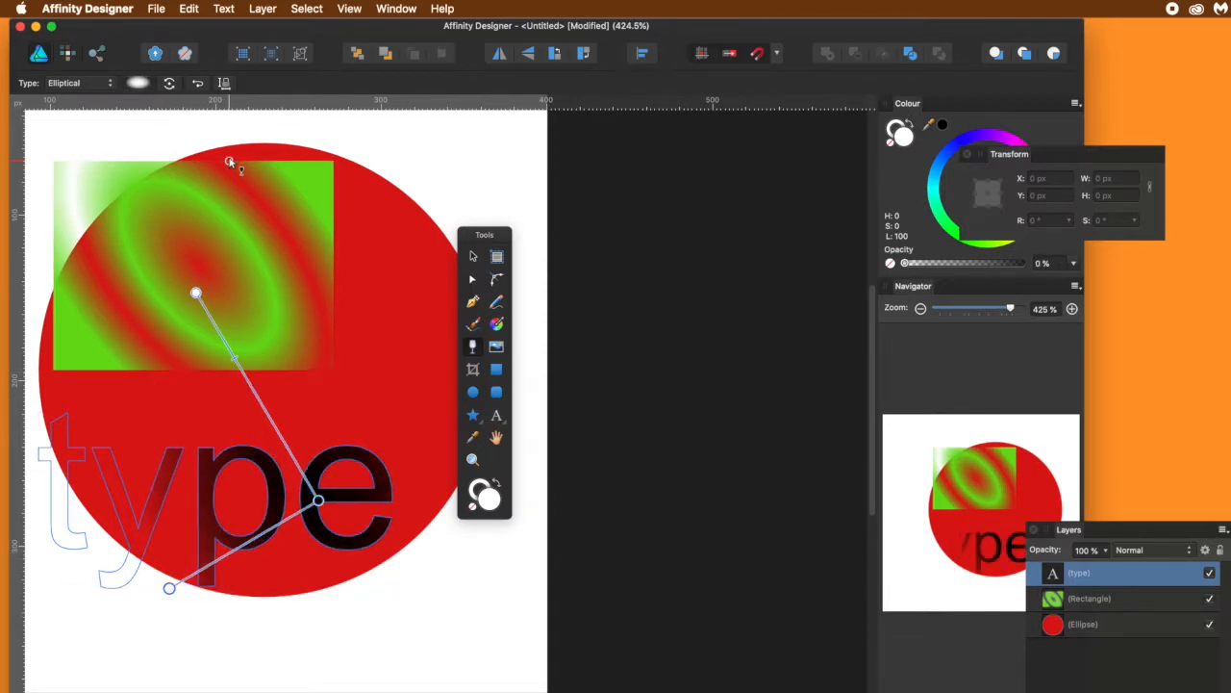
- Rotate the text's transparency gradient four times back to its starting orientation and reverse it
{"action": "left_click", "coordinate": [170, 85]}
{"action": "left_click", "coordinate": [170, 85]}
{"action": "left_click", "coordinate": [170, 84]}
{"action": "left_click", "coordinate": [171, 85]}
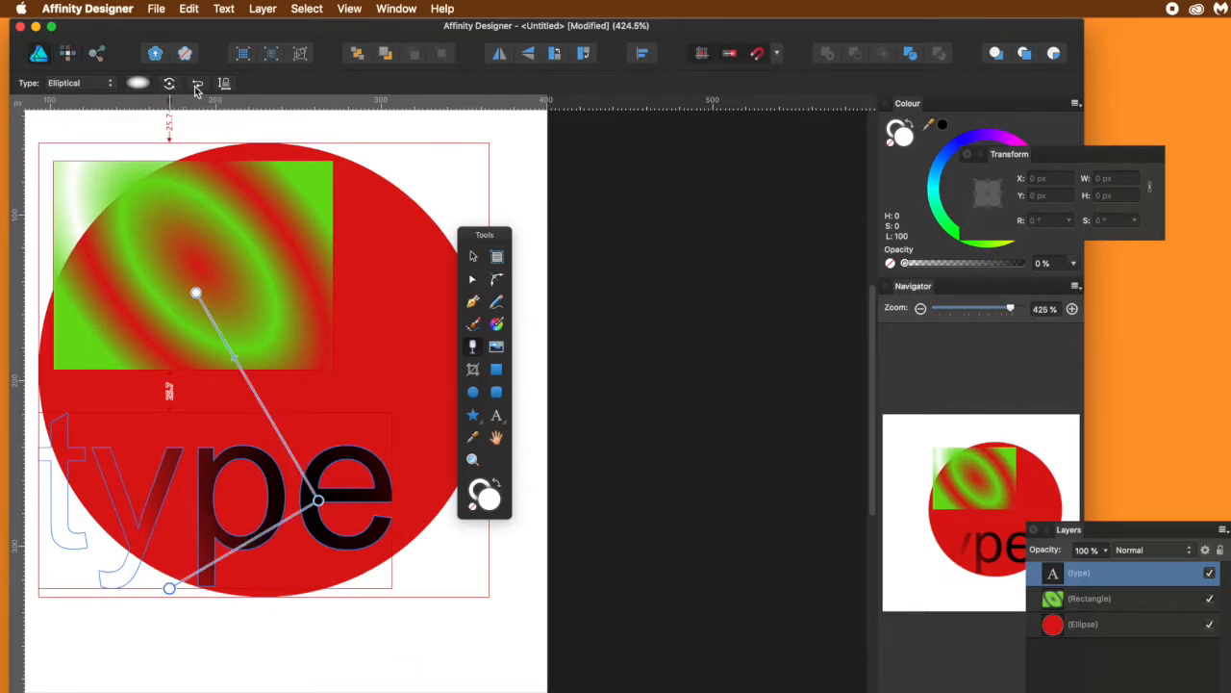
{"action": "left_click", "coordinate": [197, 85]}
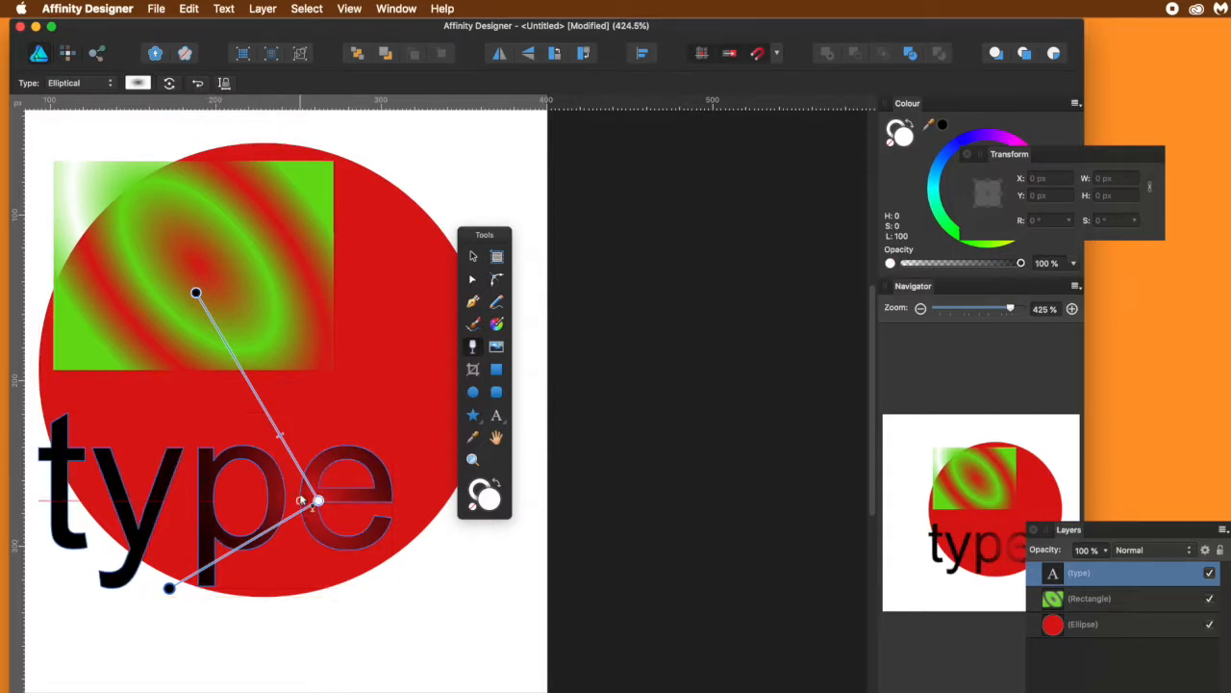
- Reverse the text's transparency gradient and add a stop at 34% with its opacity set to 100%
{"action": "left_click", "coordinate": [197, 85]}
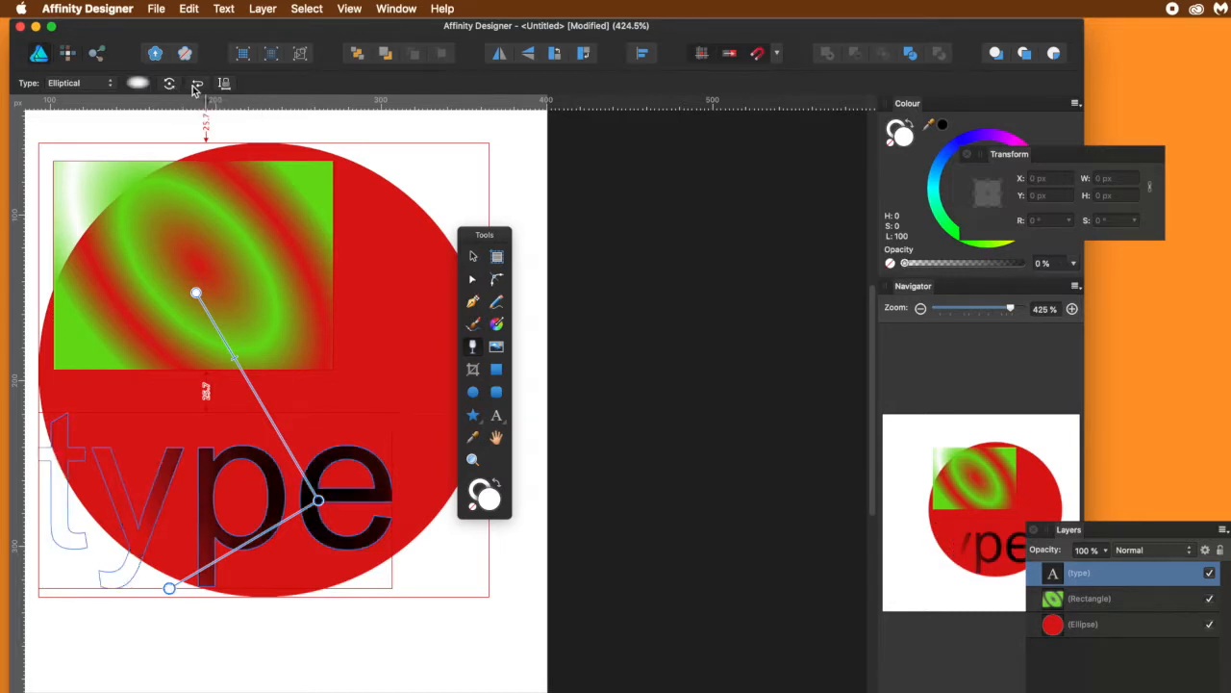
{"action": "left_click", "coordinate": [138, 83]}
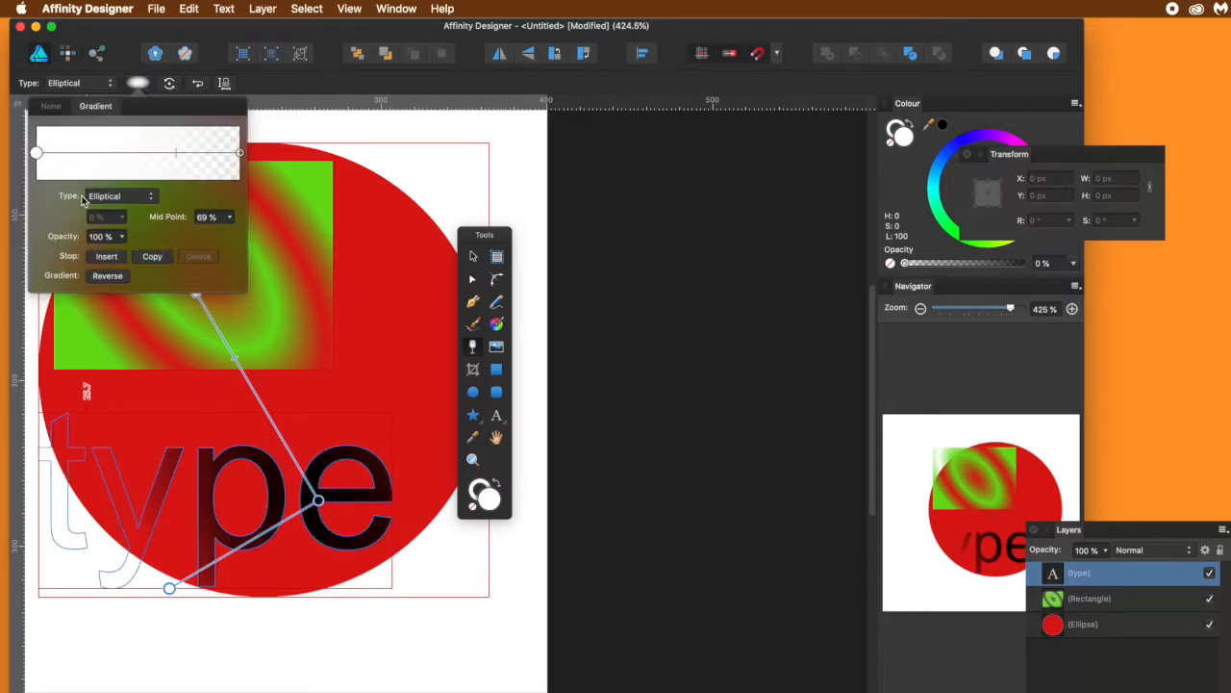
{"action": "left_click", "coordinate": [102, 158]}
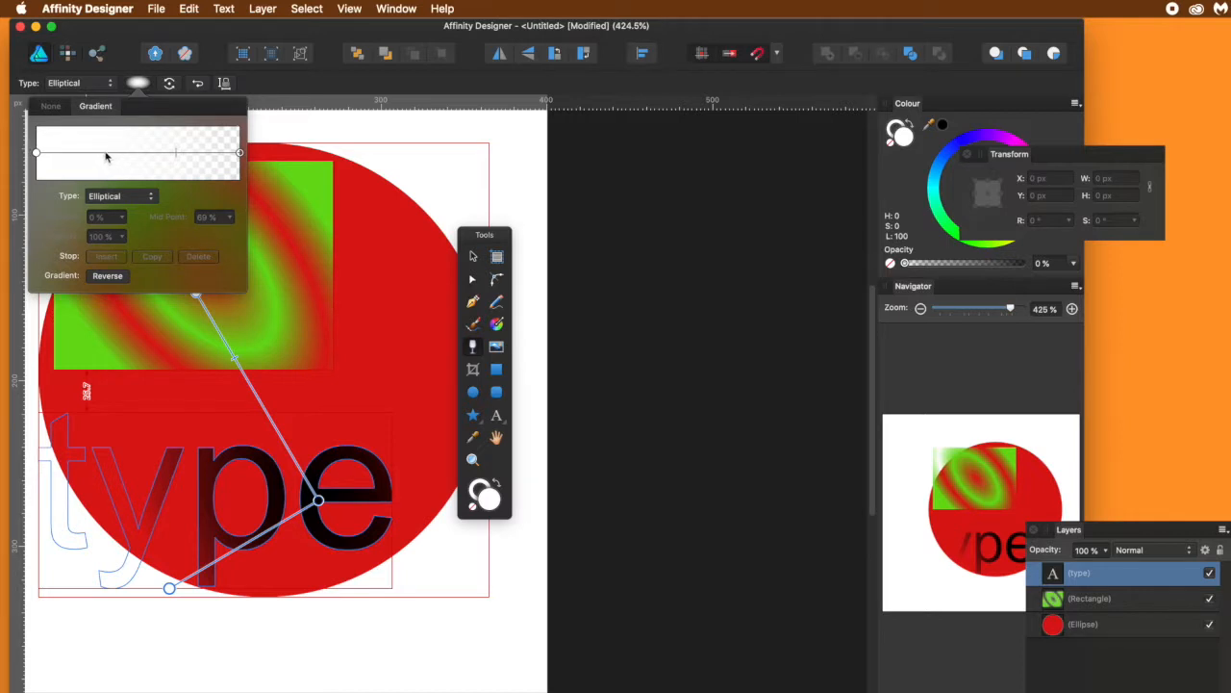
{"action": "left_click", "coordinate": [106, 154]}
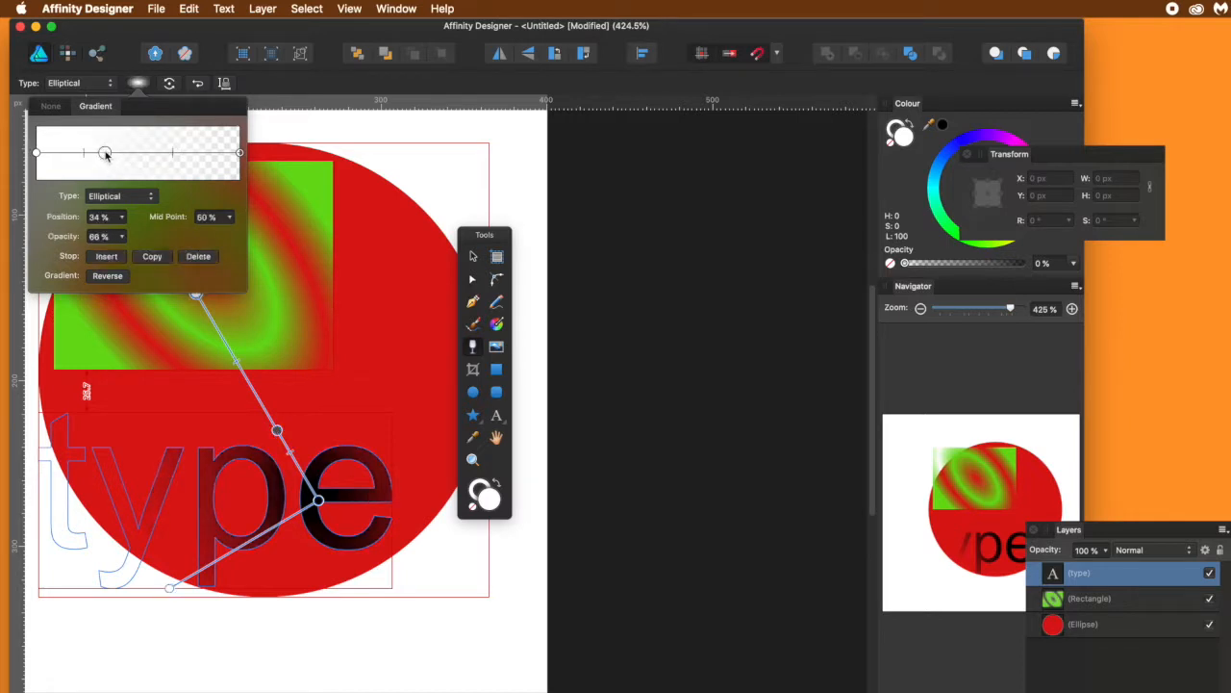
{"action": "left_click", "coordinate": [122, 238]}
{"action": "left_click_drag", "start_coordinate": [128, 254], "coordinate": [173, 257]}
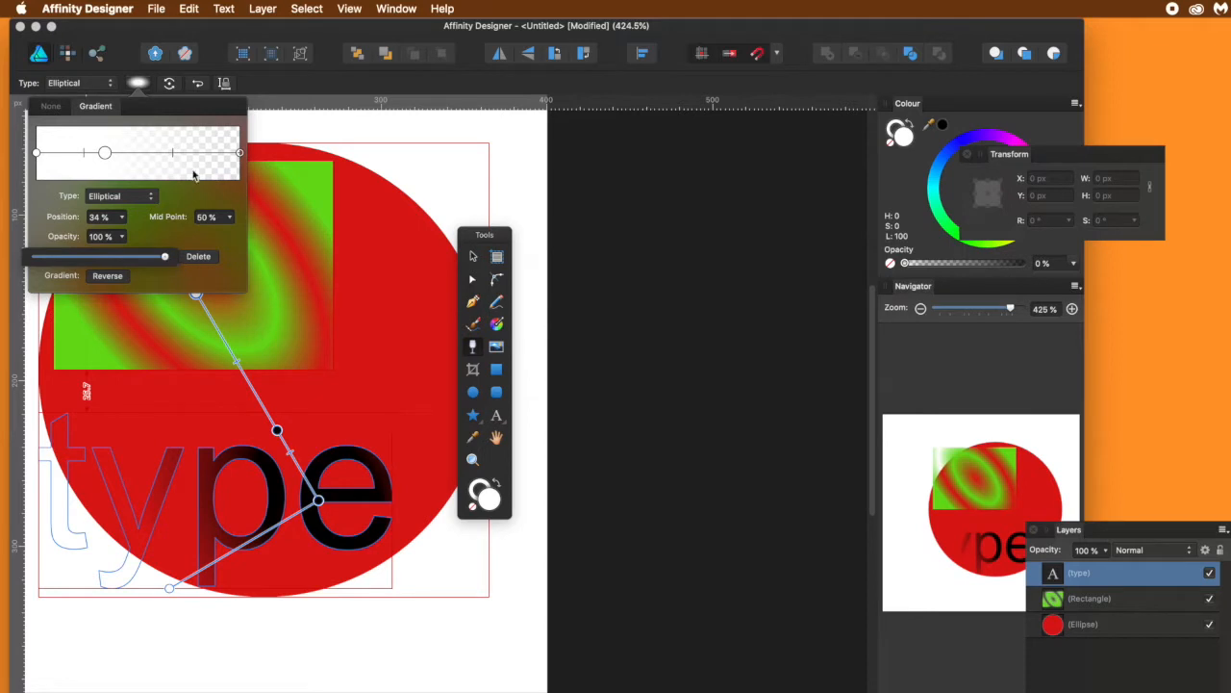
- Add another stop to the text's transparency gradient, between the 34% stop and the transparent end, at position 65% with 52% opacity
{"action": "left_click", "coordinate": [152, 158]}
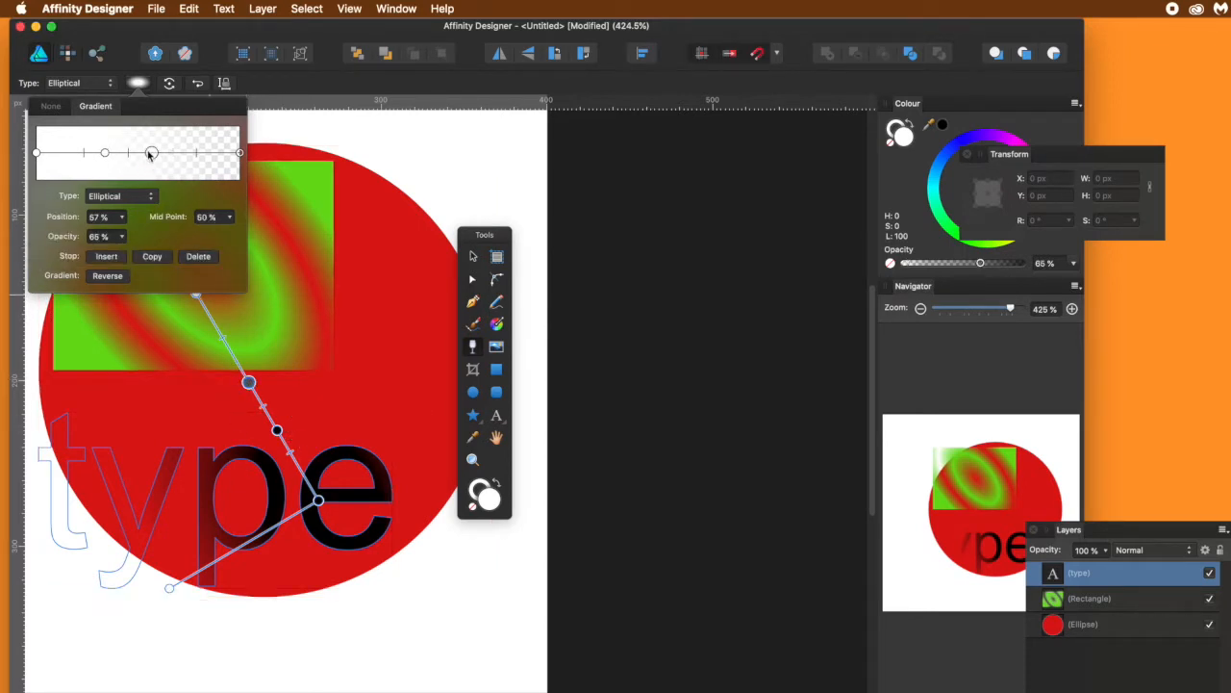
{"action": "left_click", "coordinate": [122, 217]}
{"action": "left_click_drag", "start_coordinate": [119, 238], "coordinate": [157, 241]}
{"action": "mouse_move", "coordinate": [90, 241]}
{"action": "left_mouse_down"}
{"action": "mouse_move", "coordinate": [173, 240]}
{"action": "mouse_move", "coordinate": [42, 257]}
{"action": "mouse_move", "coordinate": [148, 257]}
{"action": "mouse_move", "coordinate": [101, 257]}
{"action": "left_mouse_up"}
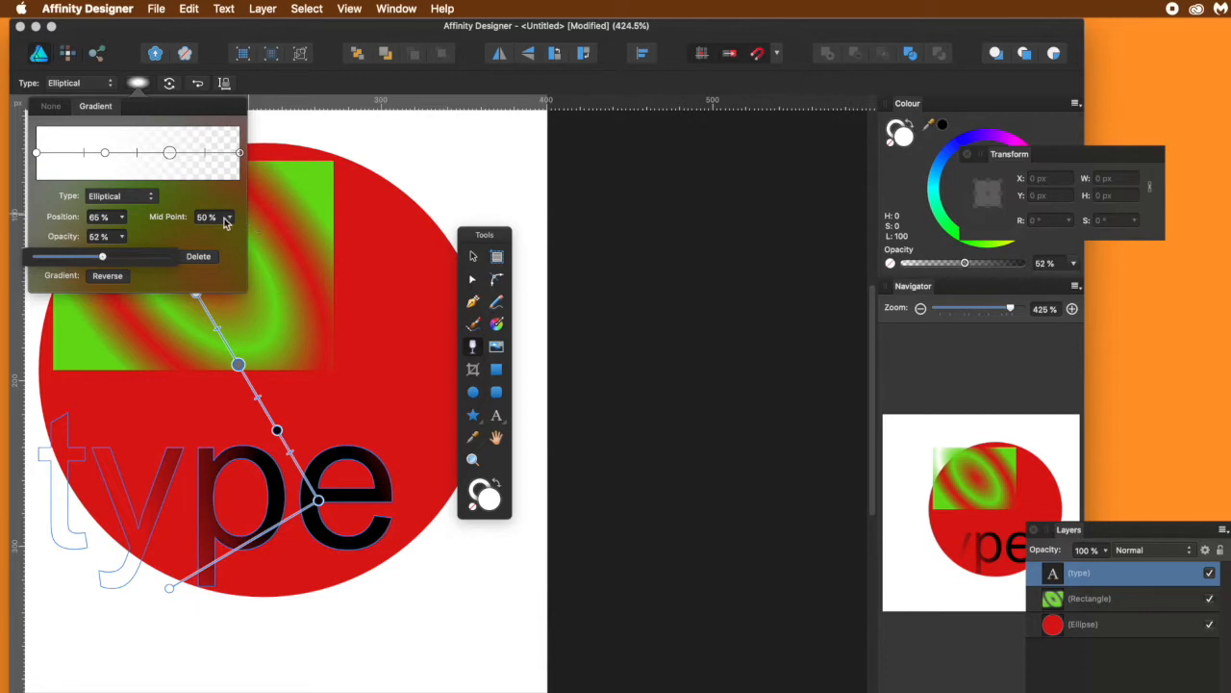
- Vary the 52% opacity stop's mid point and return it to 50%, and shift the stop to position 67%
{"action": "left_click", "coordinate": [231, 220]}
{"action": "left_click_drag", "start_coordinate": [199, 236], "coordinate": [363, 244]}
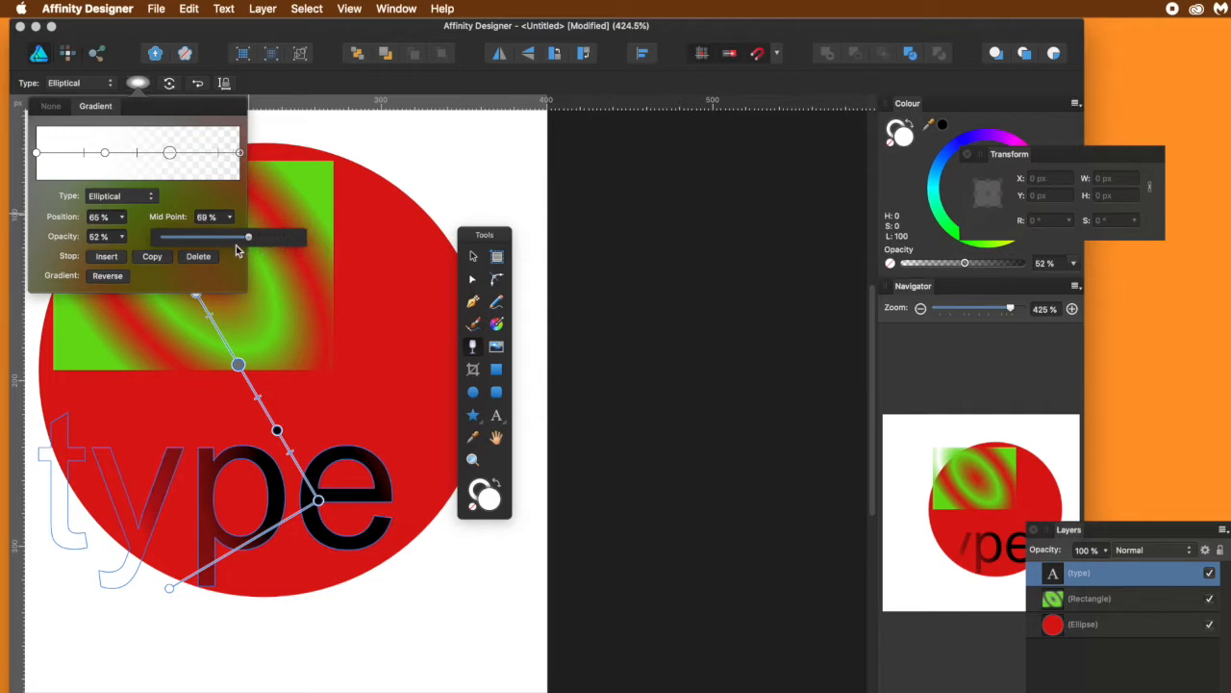
{"action": "left_click_drag", "start_coordinate": [234, 245], "coordinate": [228, 243]}
{"action": "mouse_move", "coordinate": [171, 157]}
{"action": "left_mouse_down"}
{"action": "mouse_move", "coordinate": [225, 162]}
{"action": "mouse_move", "coordinate": [172, 159]}
{"action": "left_mouse_up"}
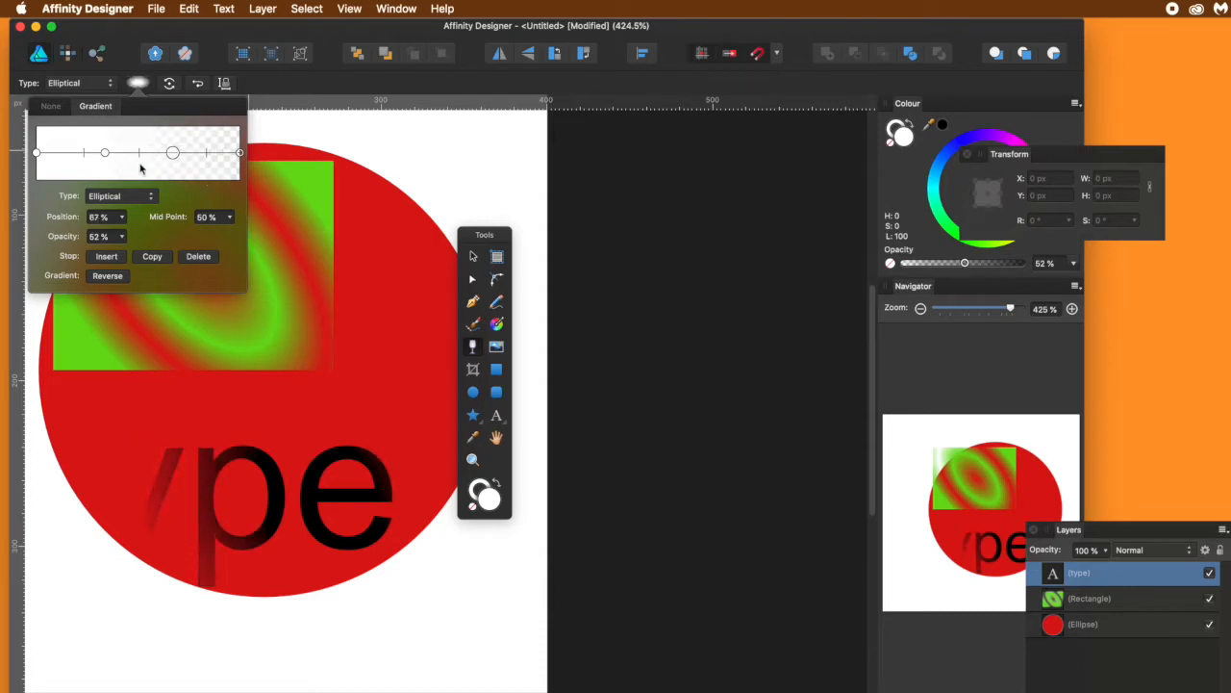
- Try the Radial transparency type on the text, settle on Conical, and nudge the 34% stop slightly before closing the gradient settings
{"action": "left_click", "coordinate": [122, 202]}
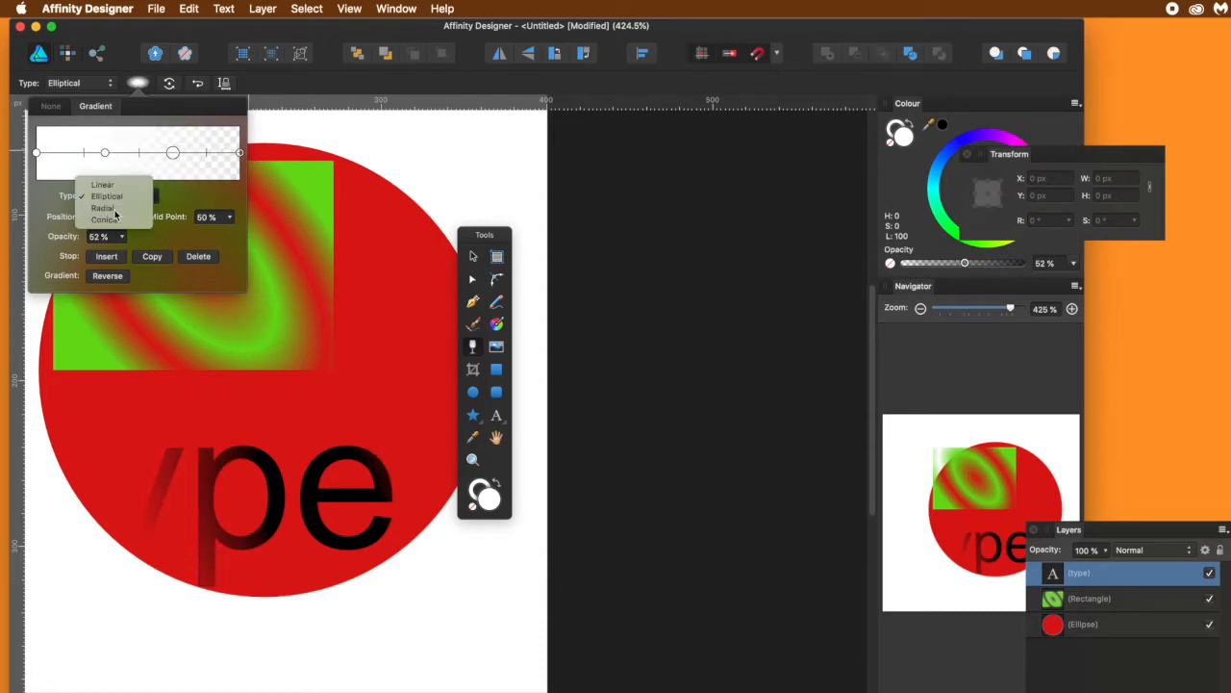
{"action": "left_click", "coordinate": [116, 213]}
{"action": "left_click", "coordinate": [129, 195]}
{"action": "left_click", "coordinate": [124, 216]}
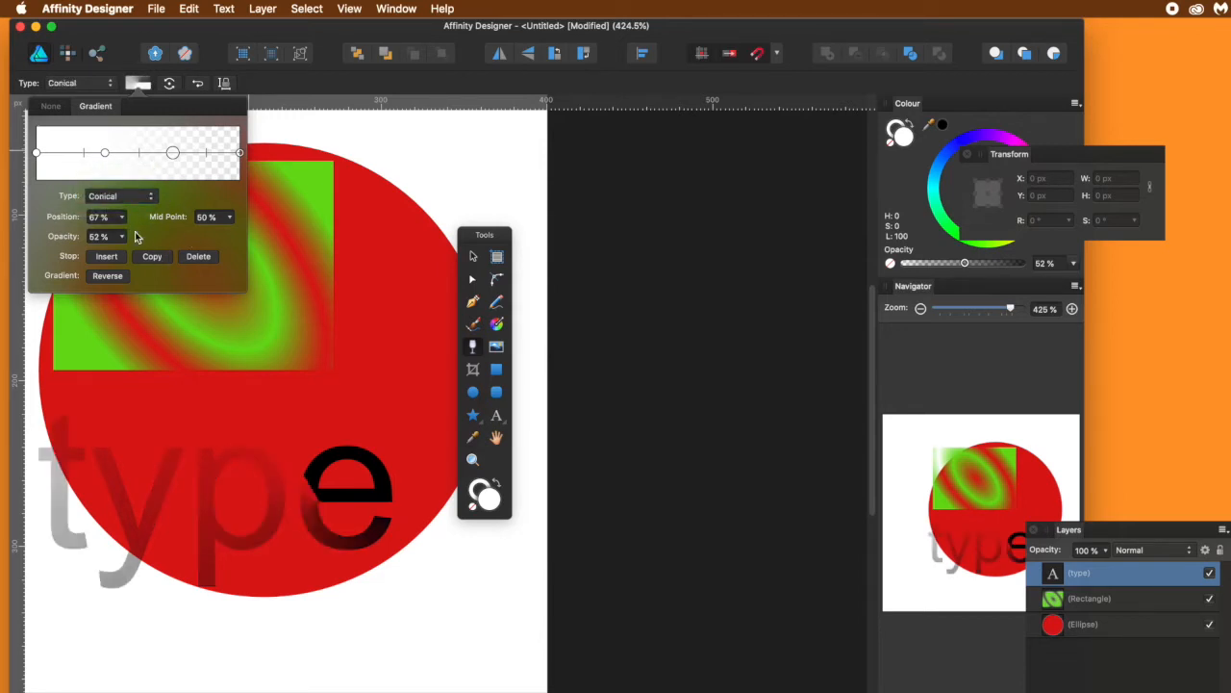
{"action": "mouse_move", "coordinate": [107, 156]}
{"action": "left_mouse_down"}
{"action": "mouse_move", "coordinate": [77, 156]}
{"action": "mouse_move", "coordinate": [111, 155]}
{"action": "left_mouse_up"}
{"action": "left_click", "coordinate": [209, 304]}
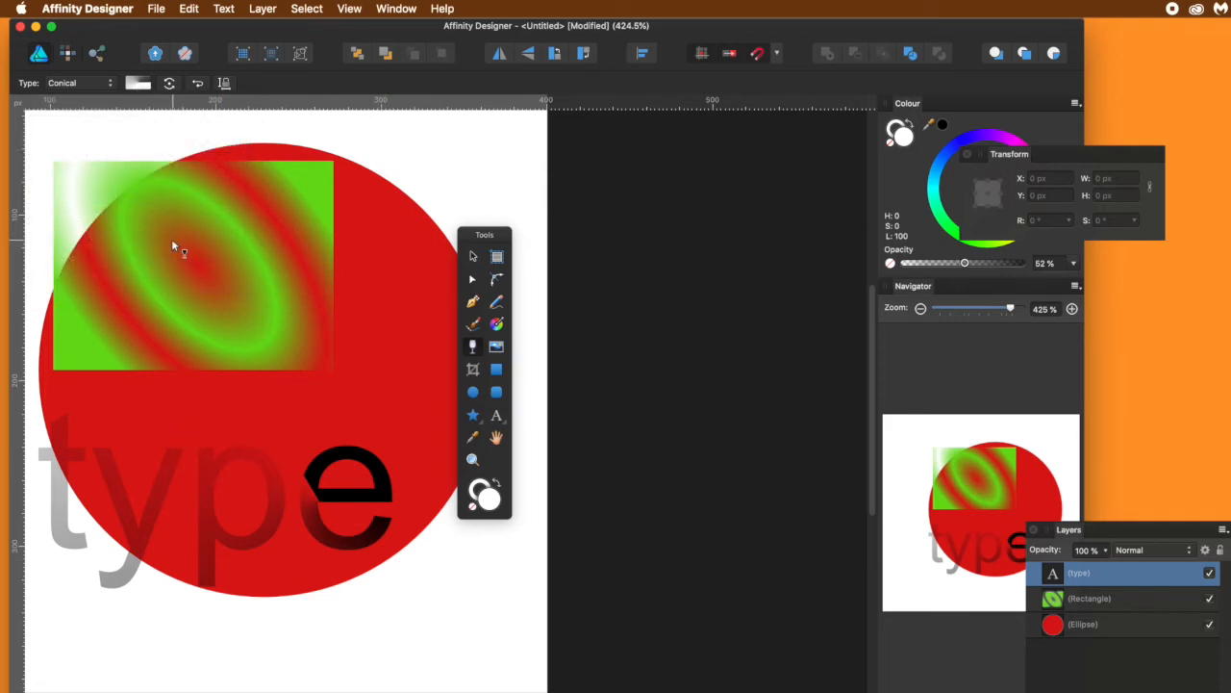